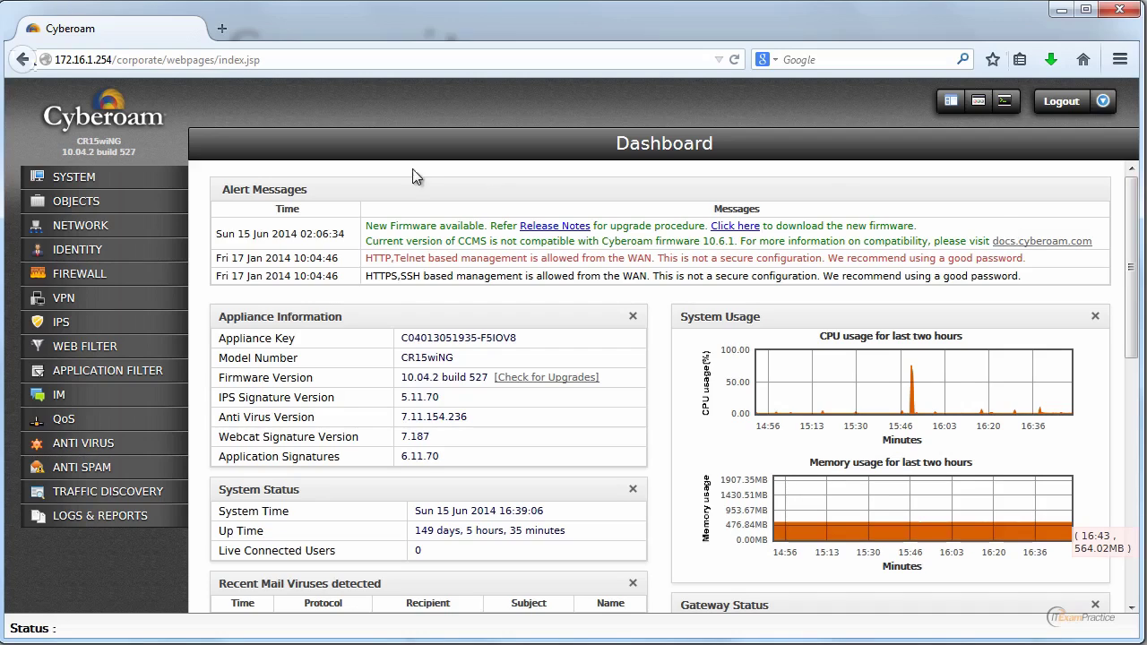
mouse_move(438, 310)
left_mouse_down()
mouse_move(437, 296)
mouse_move(436, 321)
left_mouse_up()
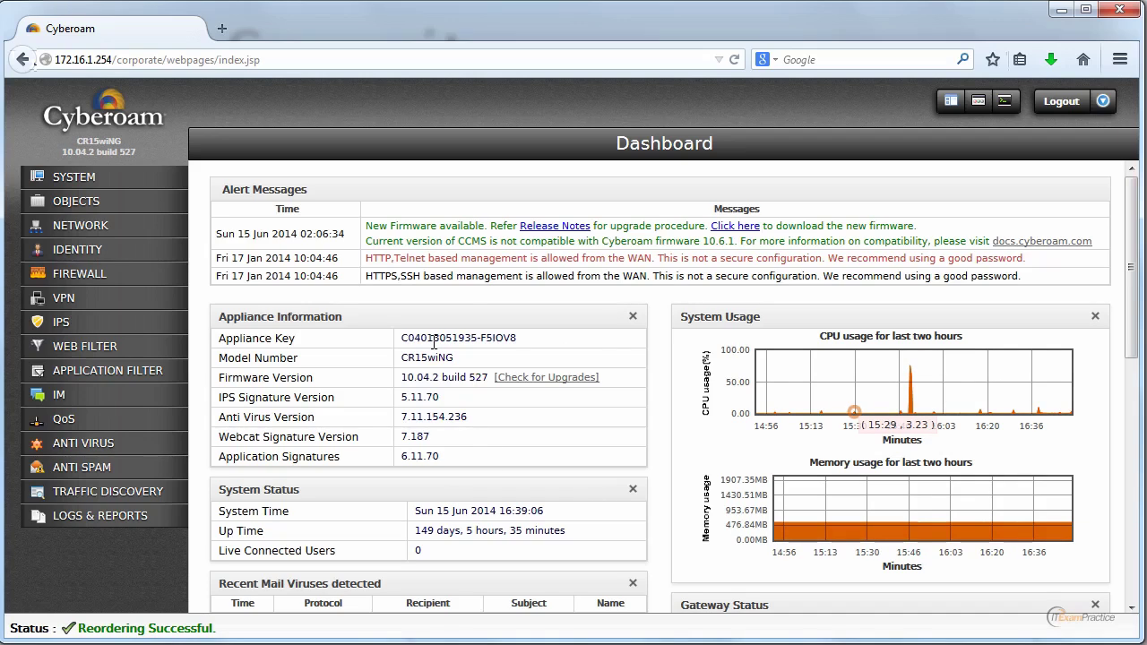
left_click_drag(823, 278, 619, 243)
left_click(450, 239)
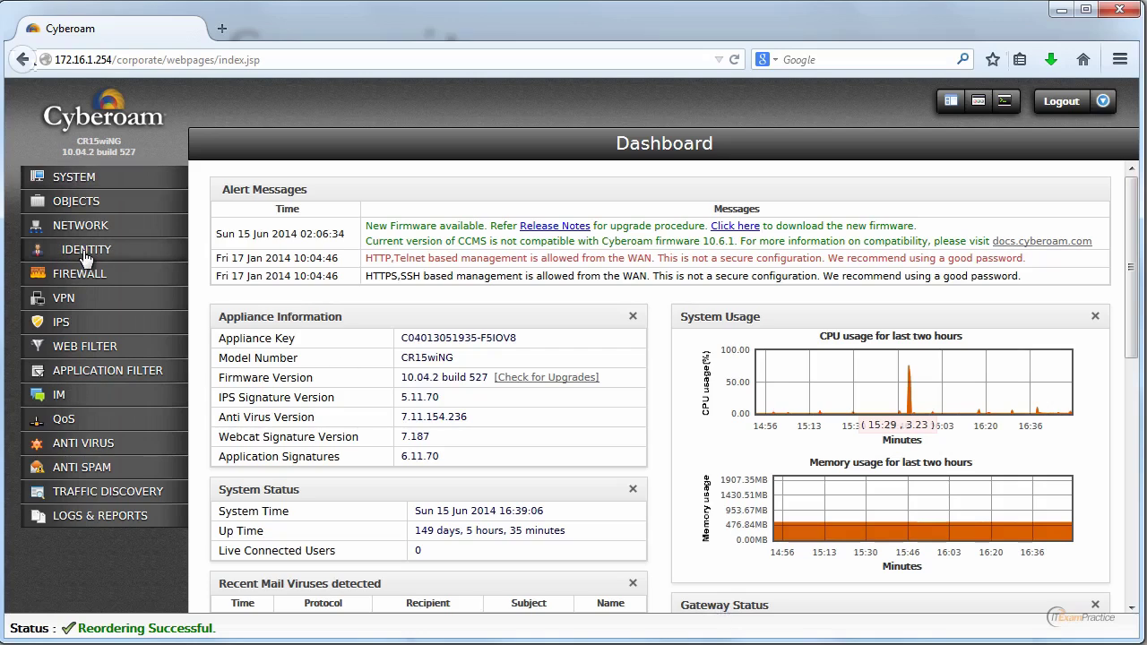
Step: Open System > Administration and view the Appliance Access matrix of per-zone admin and network services
left_click(70, 184)
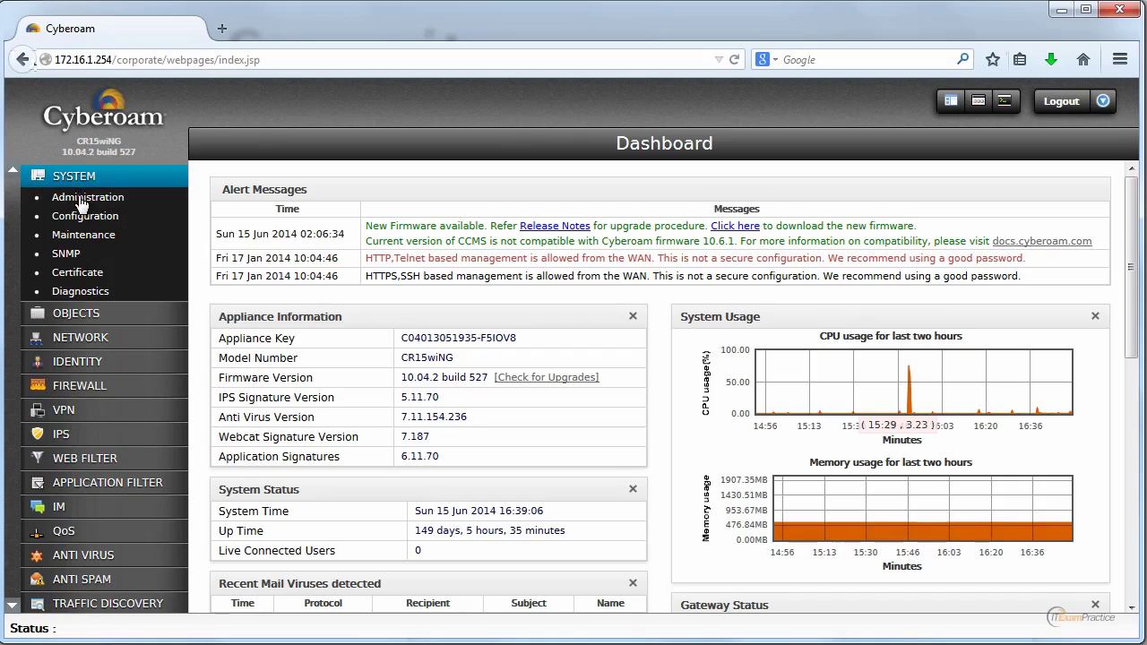
left_click(79, 198)
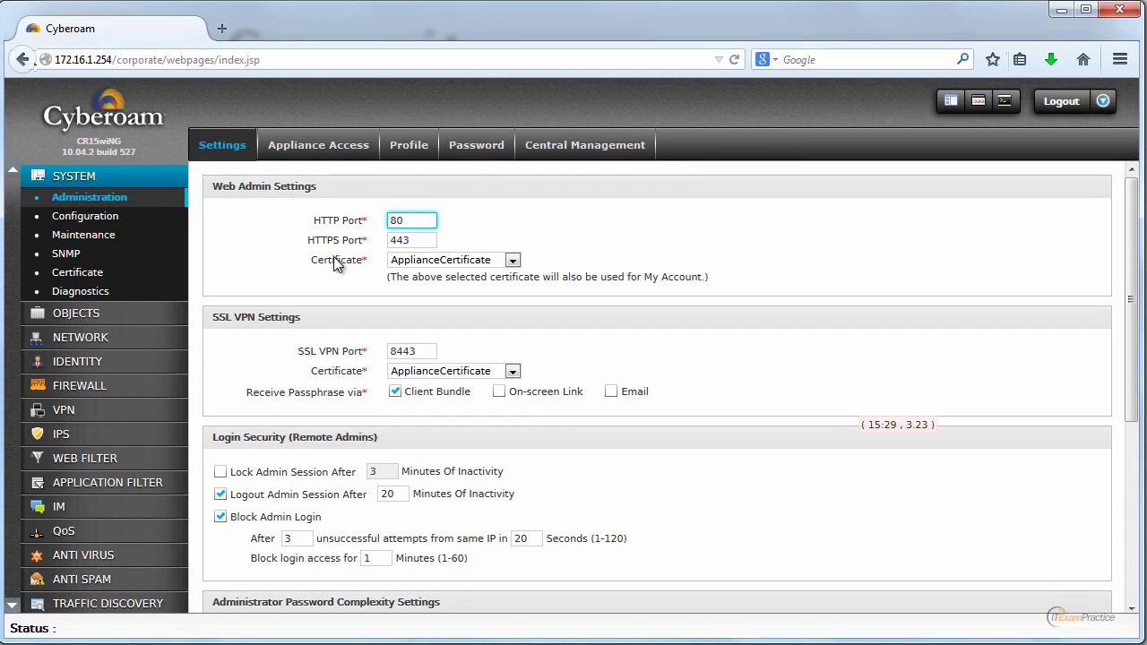
left_click(346, 152)
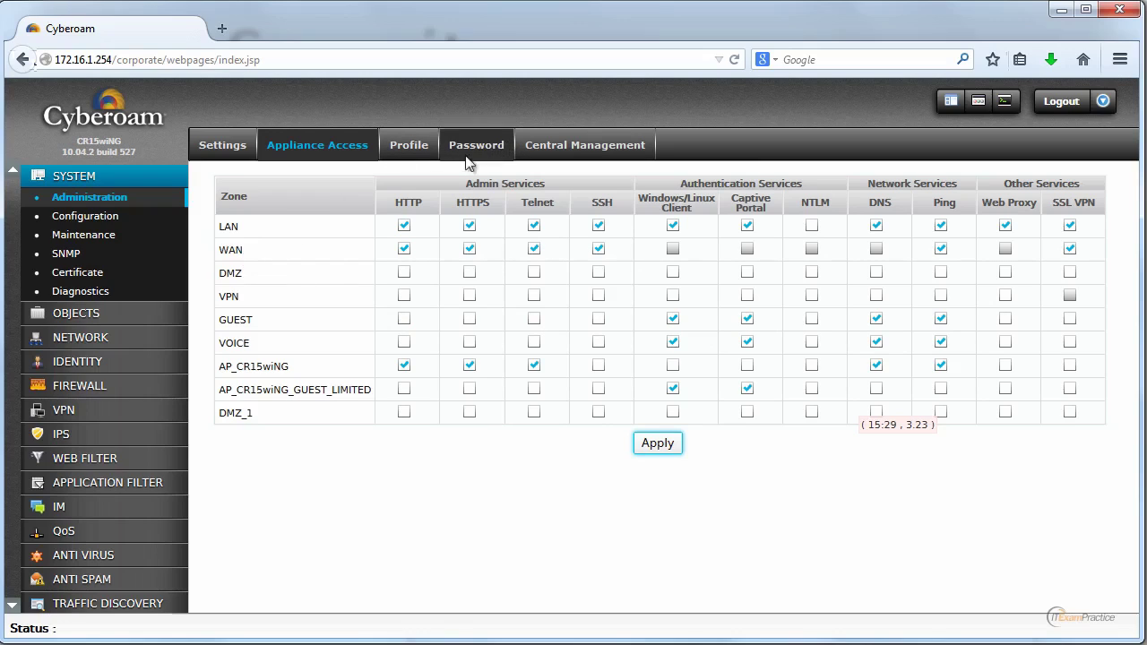
Step: Show Maintenance Services with Anti Spam, Anti Virus, DHCP, DNS, IPS and Web Proxy all Running
left_click(83, 218)
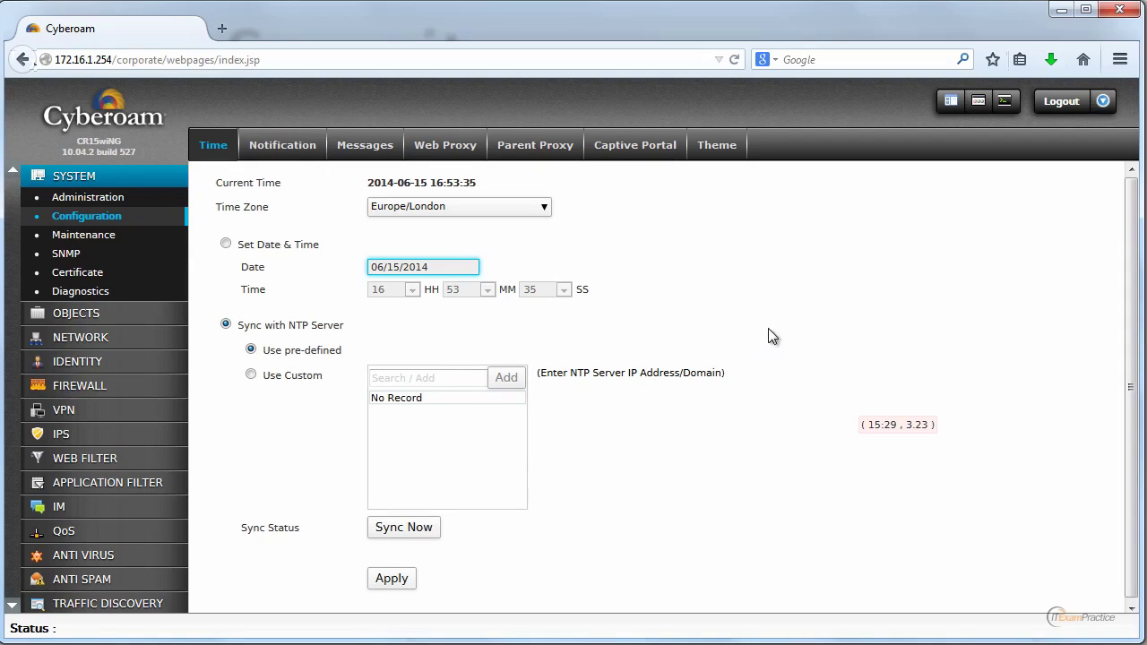
left_click(119, 240)
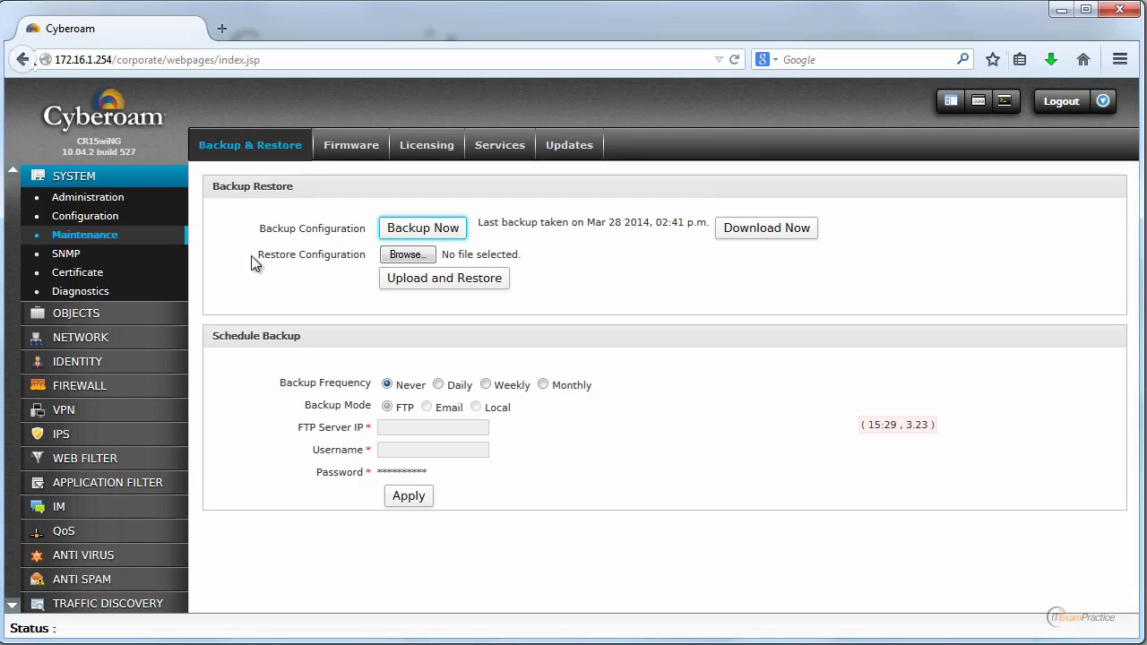
left_click(518, 148)
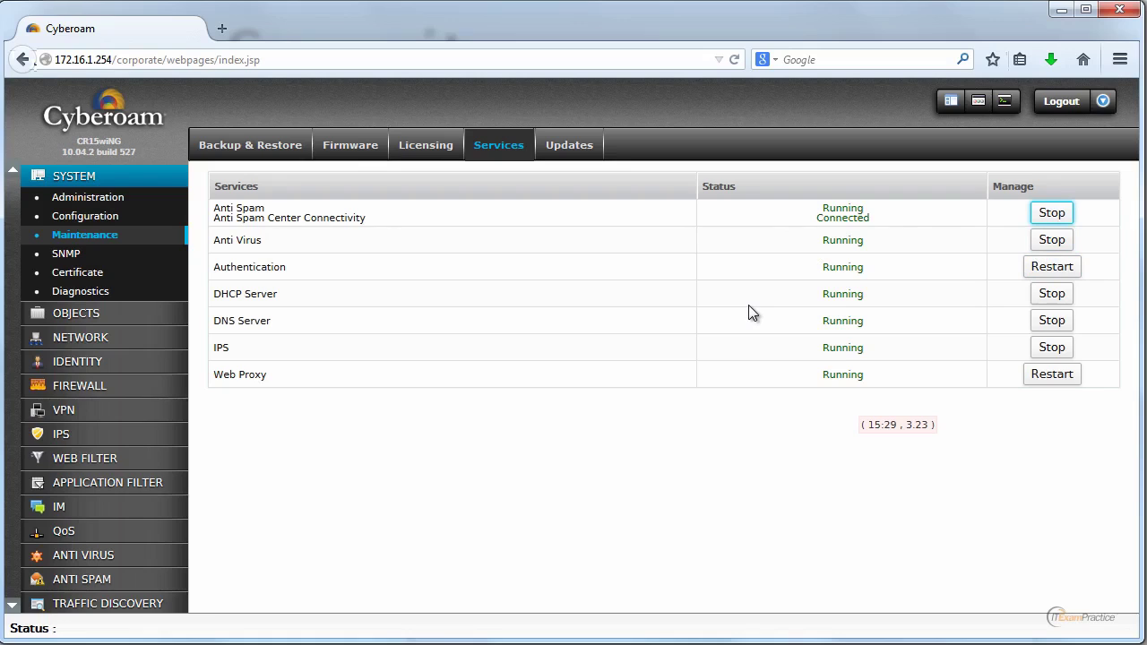
Step: Open Diagnostics Packet Capture and scroll through the captured UDP packets from 172.16.1.21
left_click(79, 291)
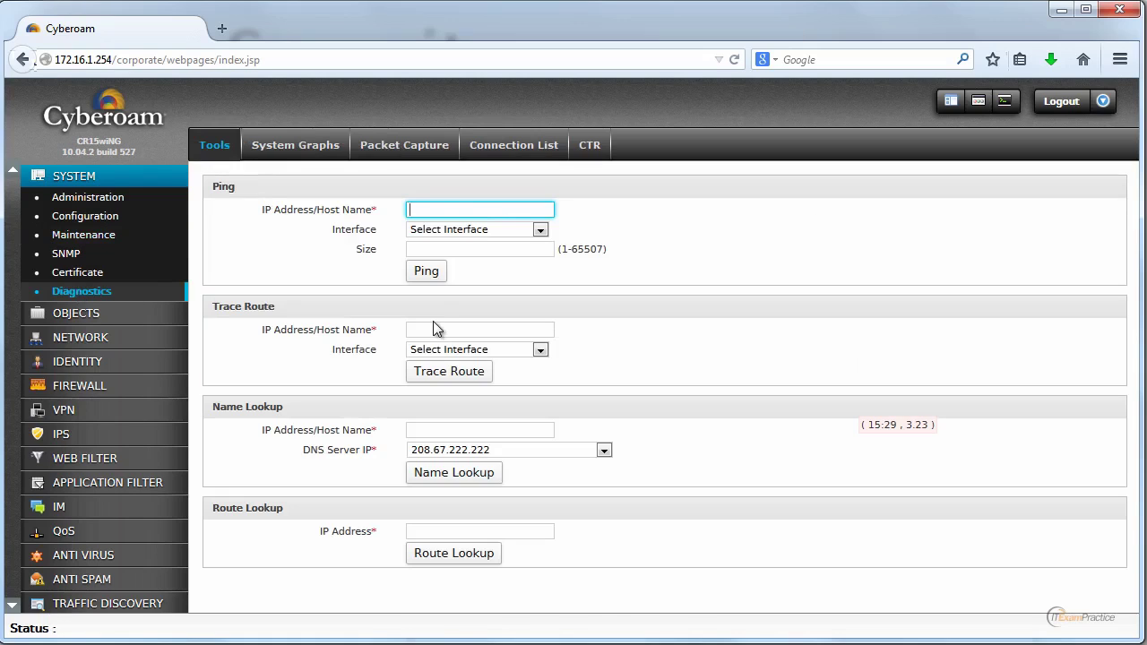
left_click(430, 152)
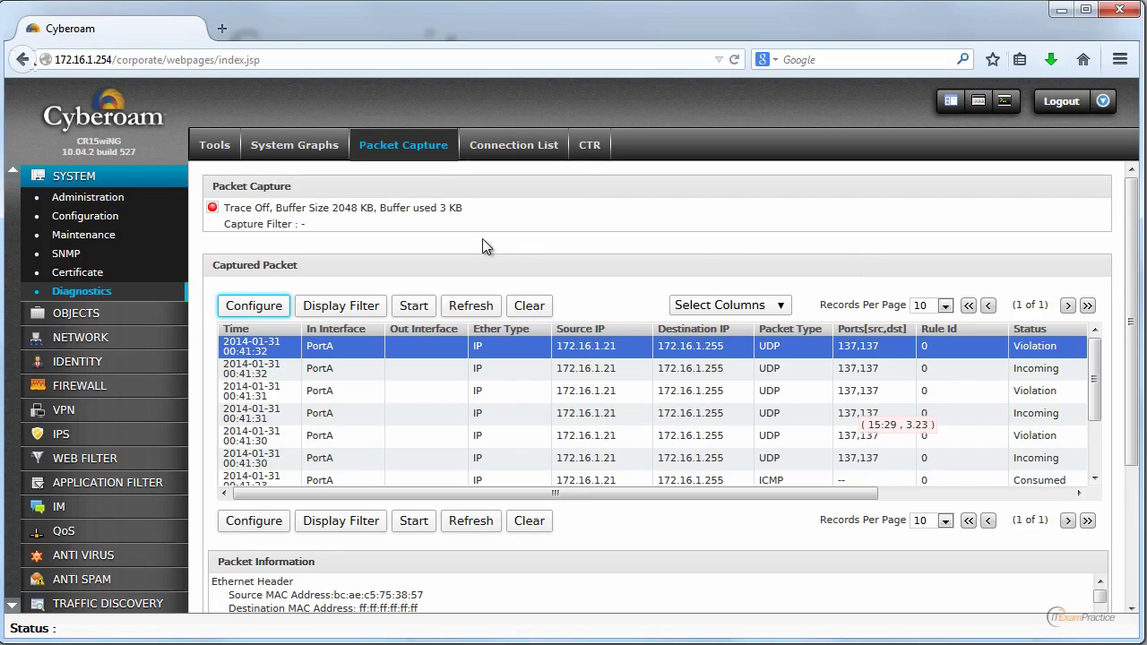
mouse_move(1136, 275)
left_mouse_down()
mouse_move(1136, 369)
mouse_move(1137, 275)
left_mouse_up()
left_click(90, 317)
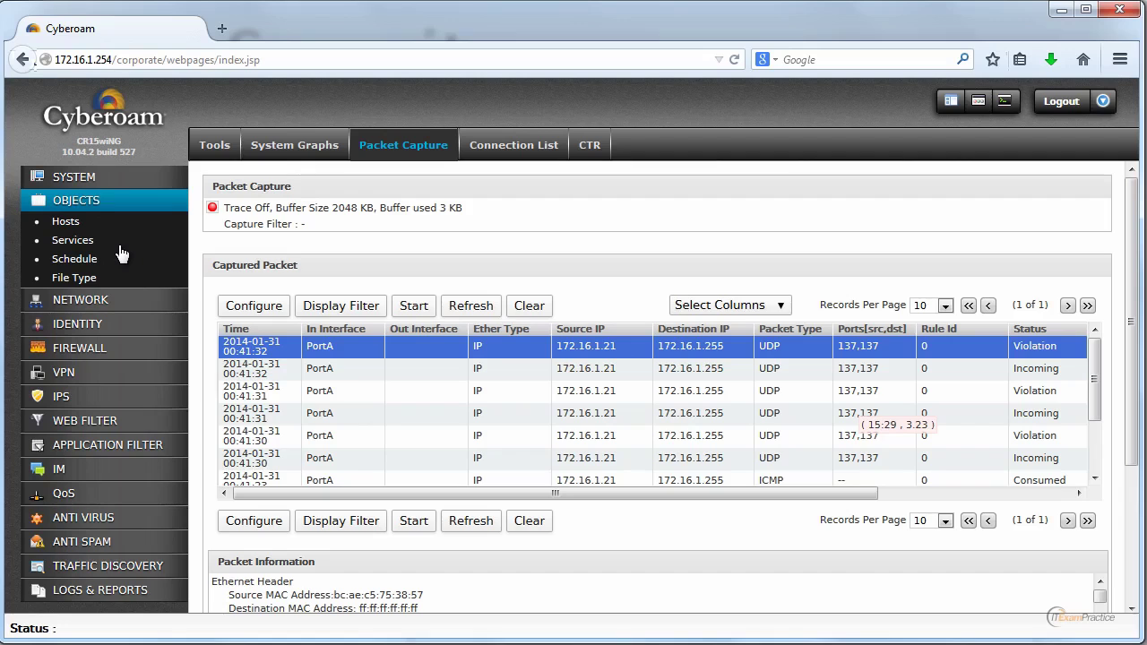
Step: Browse Hosts and Services objects, then list interfaces PortA VLANs, PortB, PortC, WLAN1 and WLAN2
left_click(68, 224)
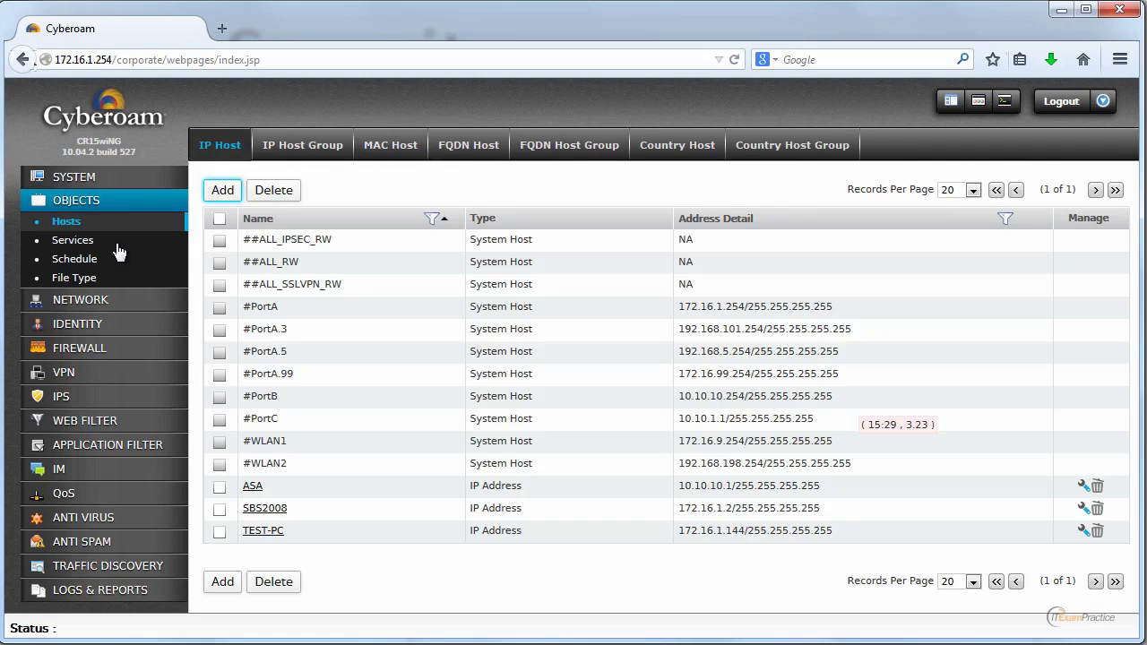
left_click(116, 243)
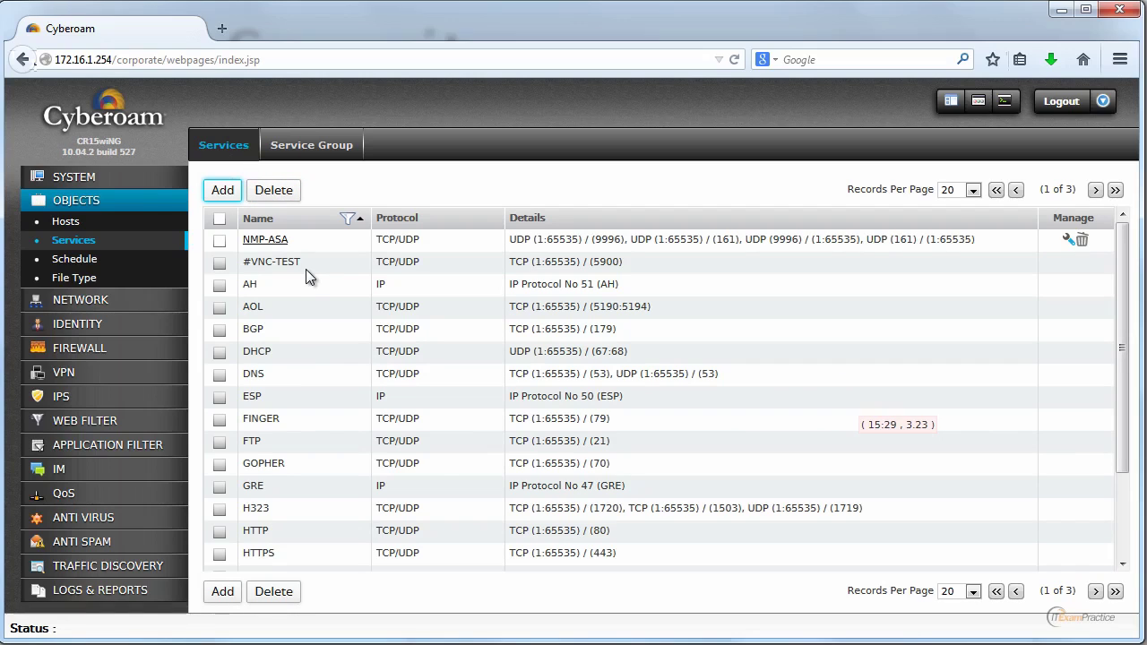
left_click(79, 300)
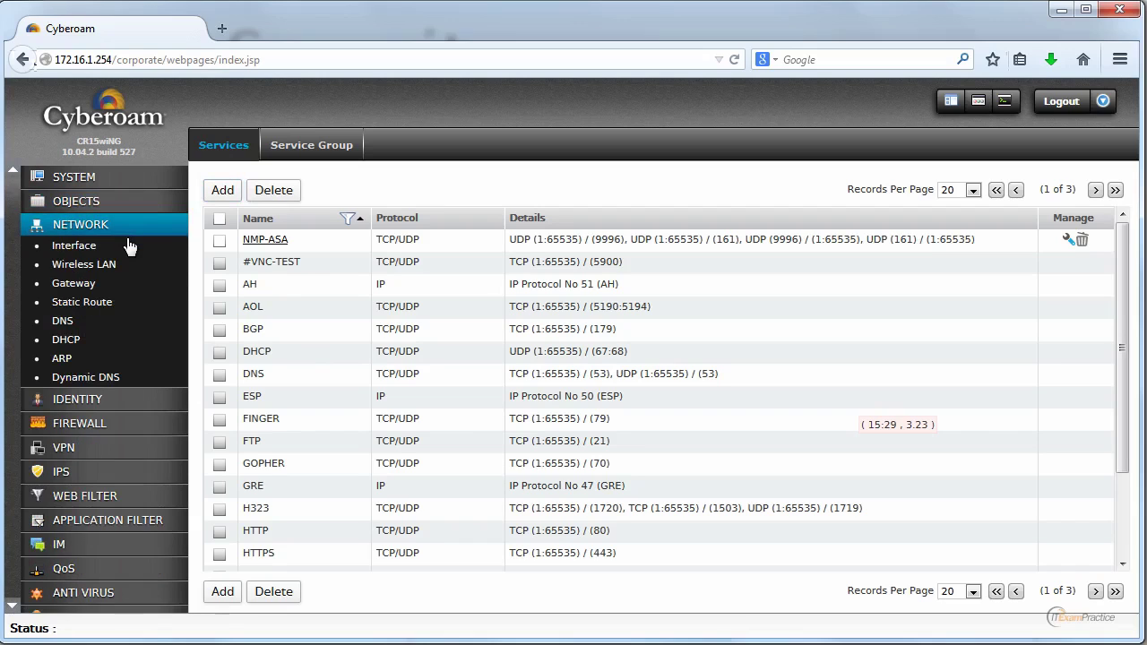
left_click(61, 250)
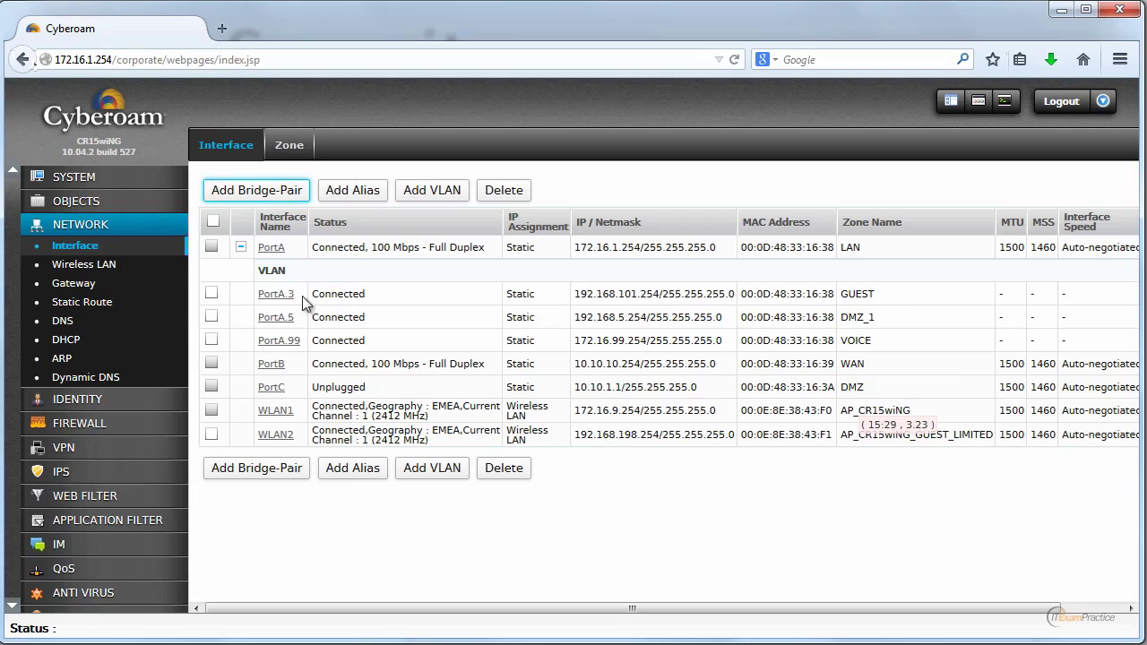
left_click(275, 295)
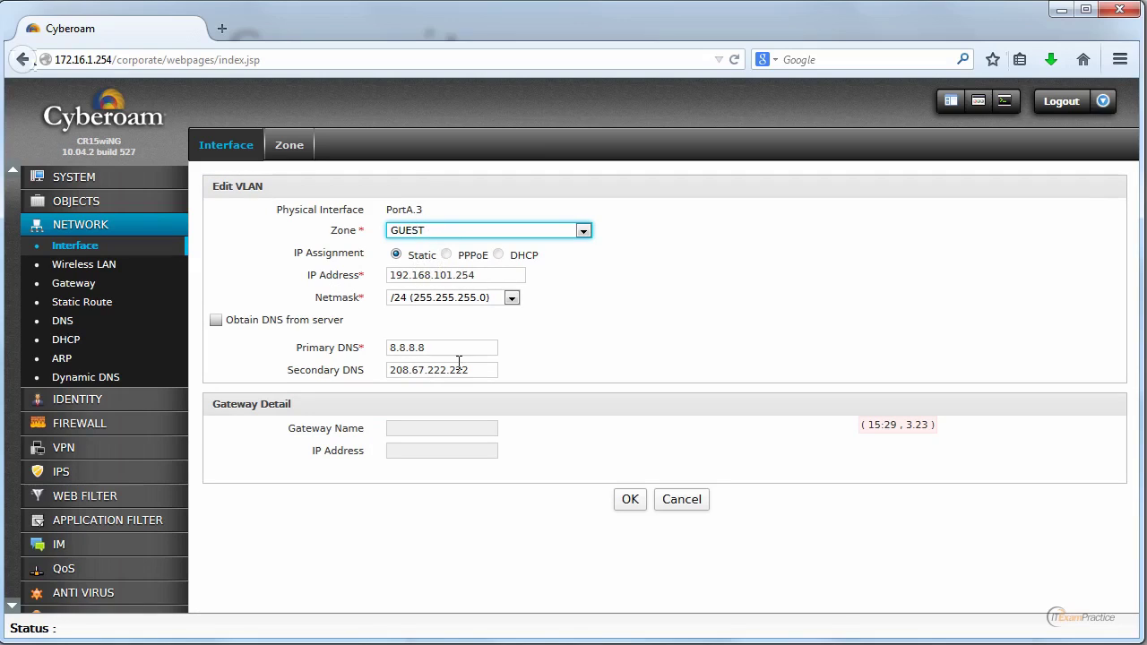
left_click_drag(453, 350, 340, 343)
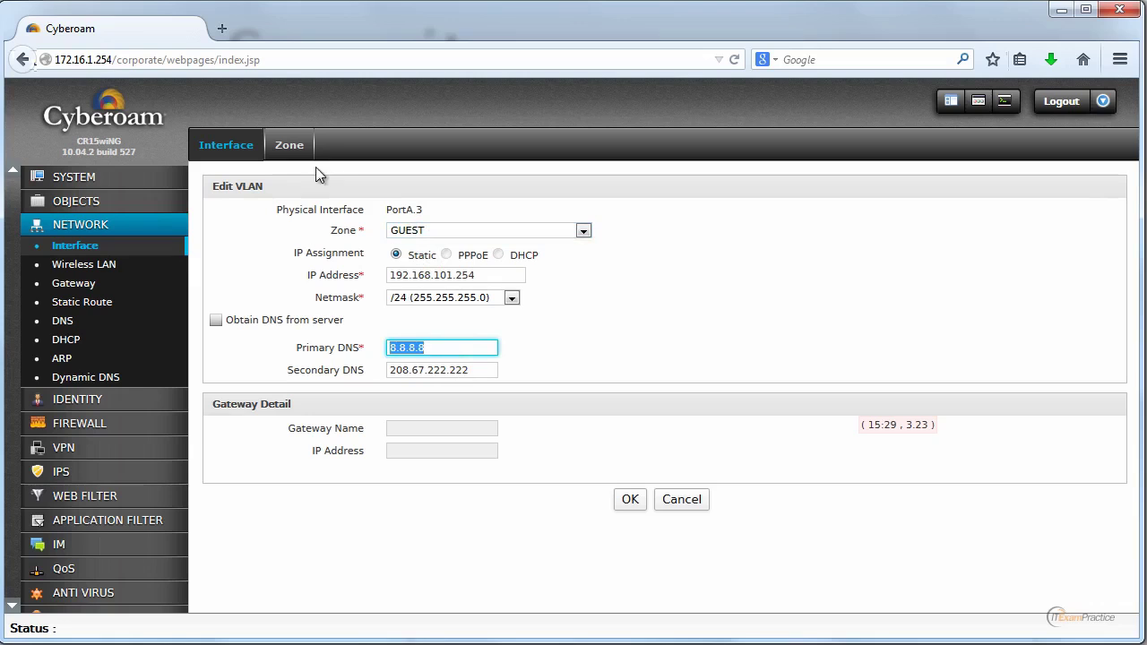
left_click(296, 146)
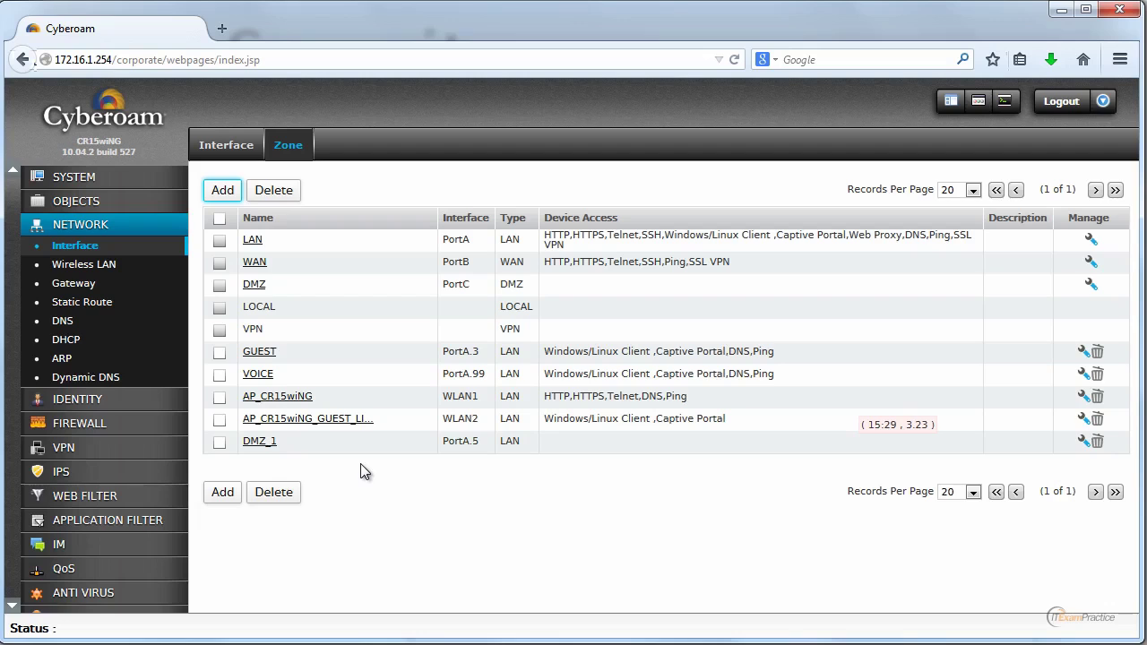
left_click(226, 158)
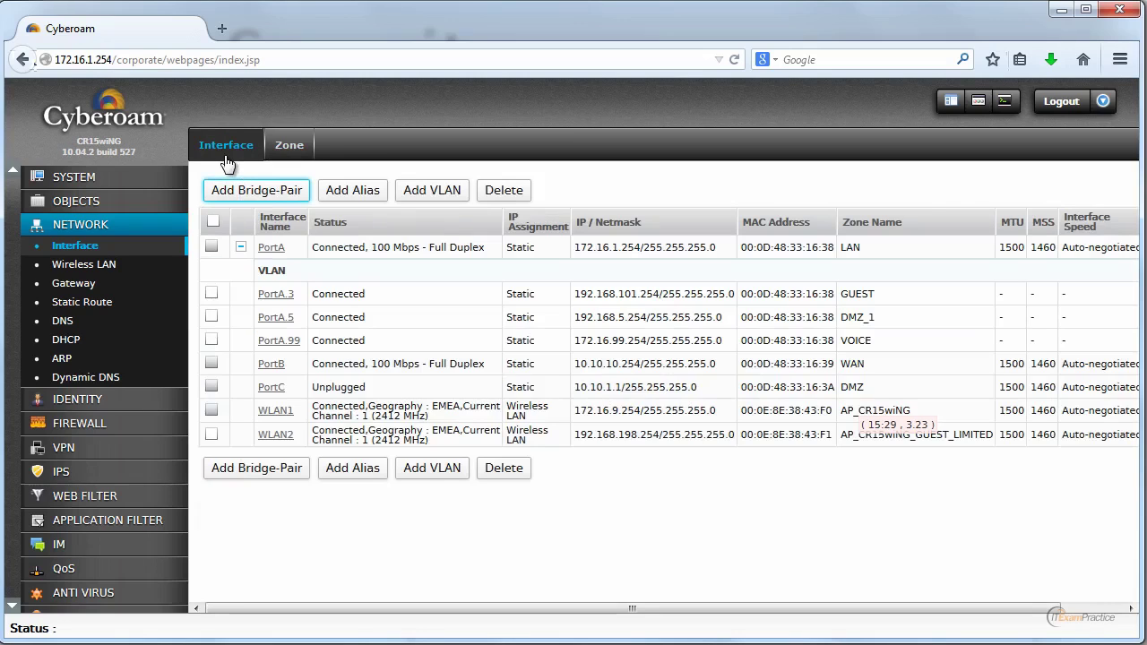
left_click(277, 356)
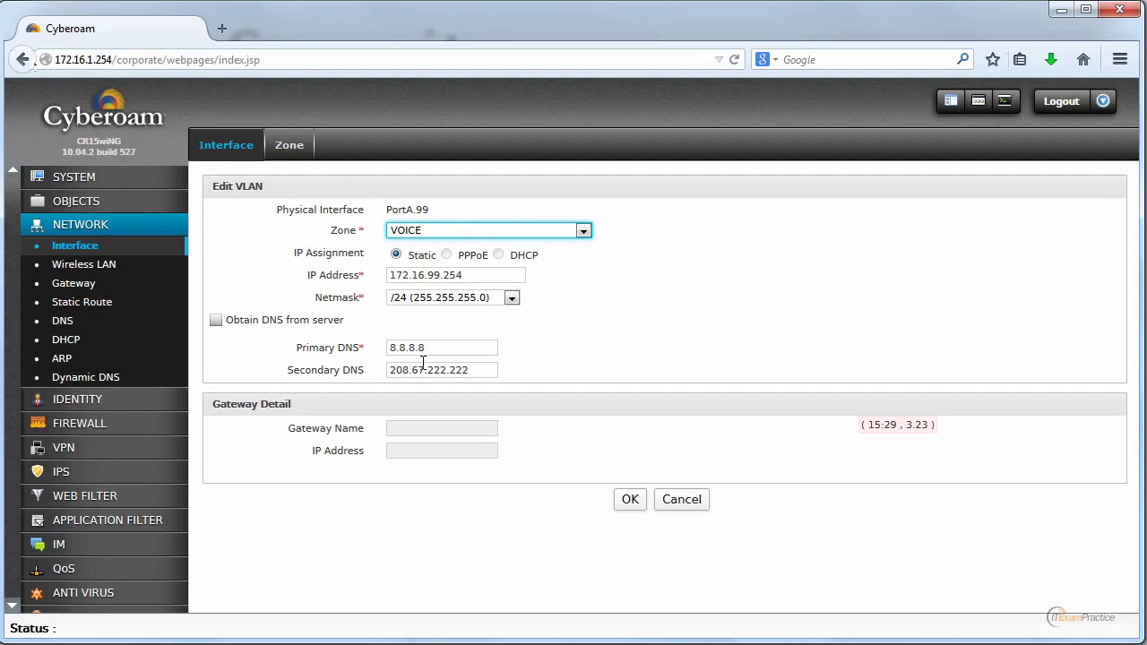
left_click(288, 145)
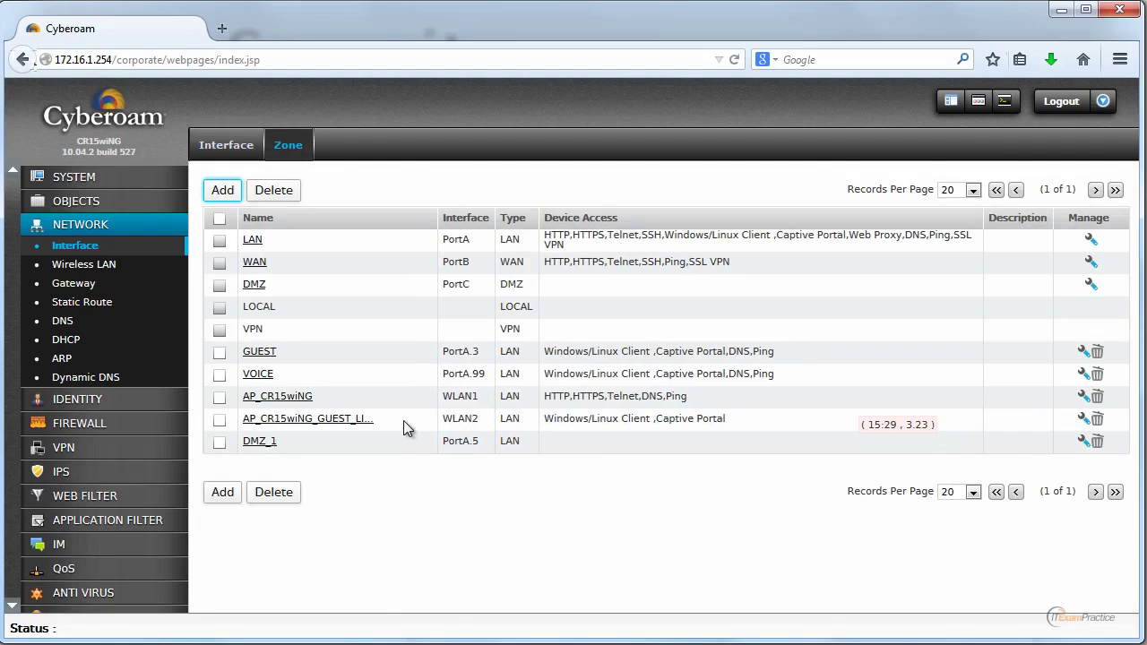
left_click(250, 289)
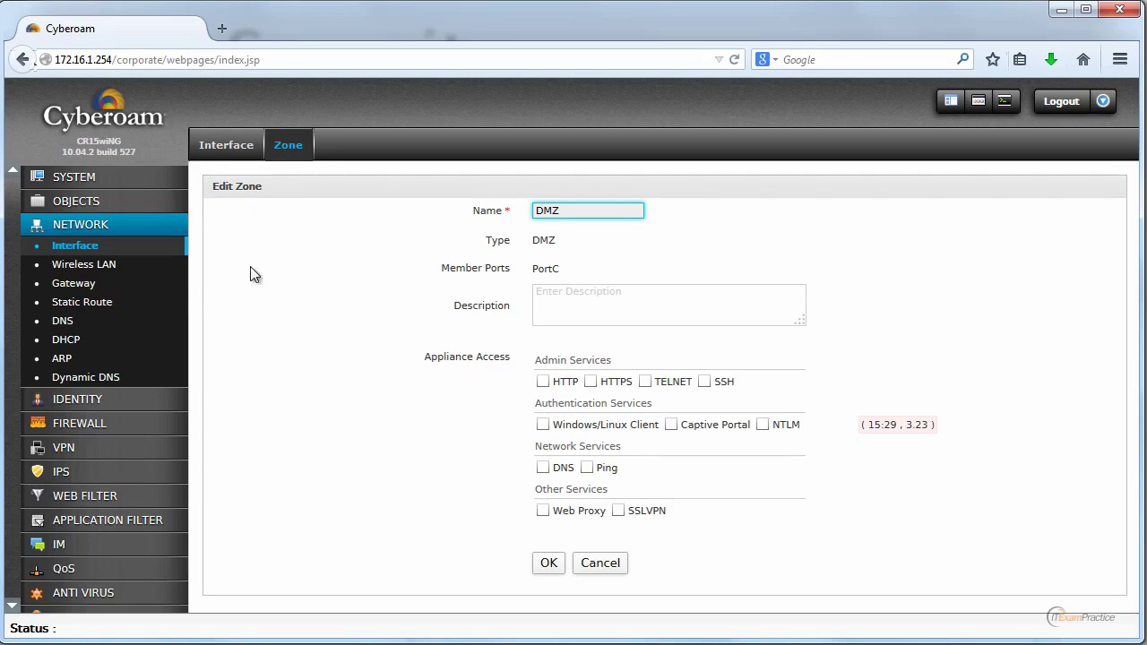
left_click(233, 157)
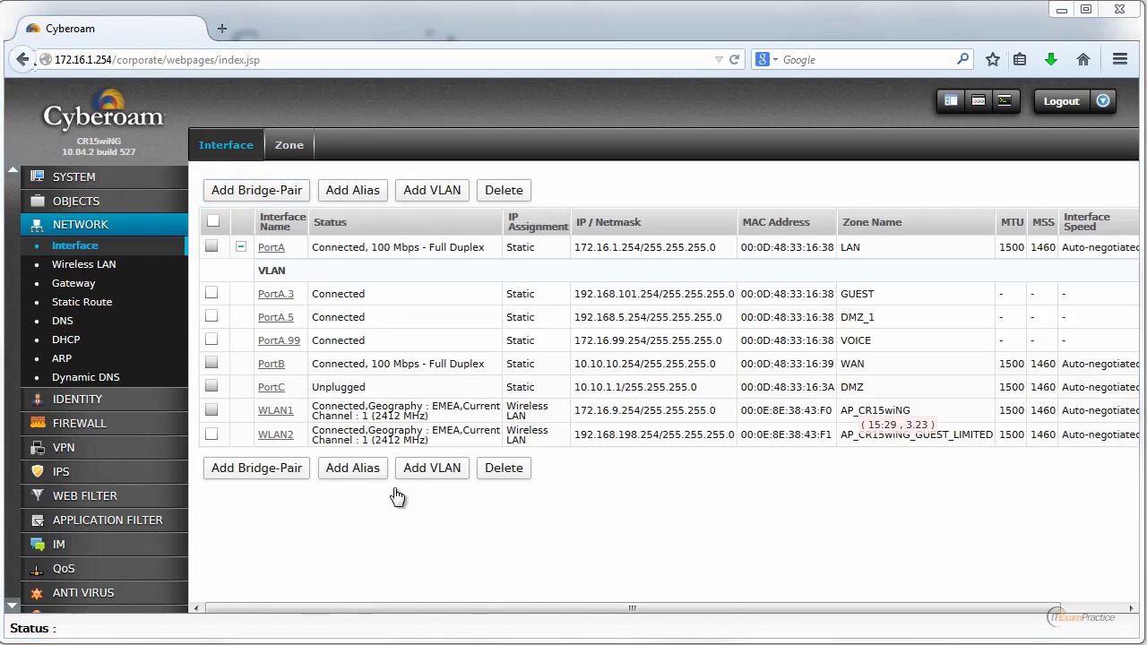
left_click(442, 201)
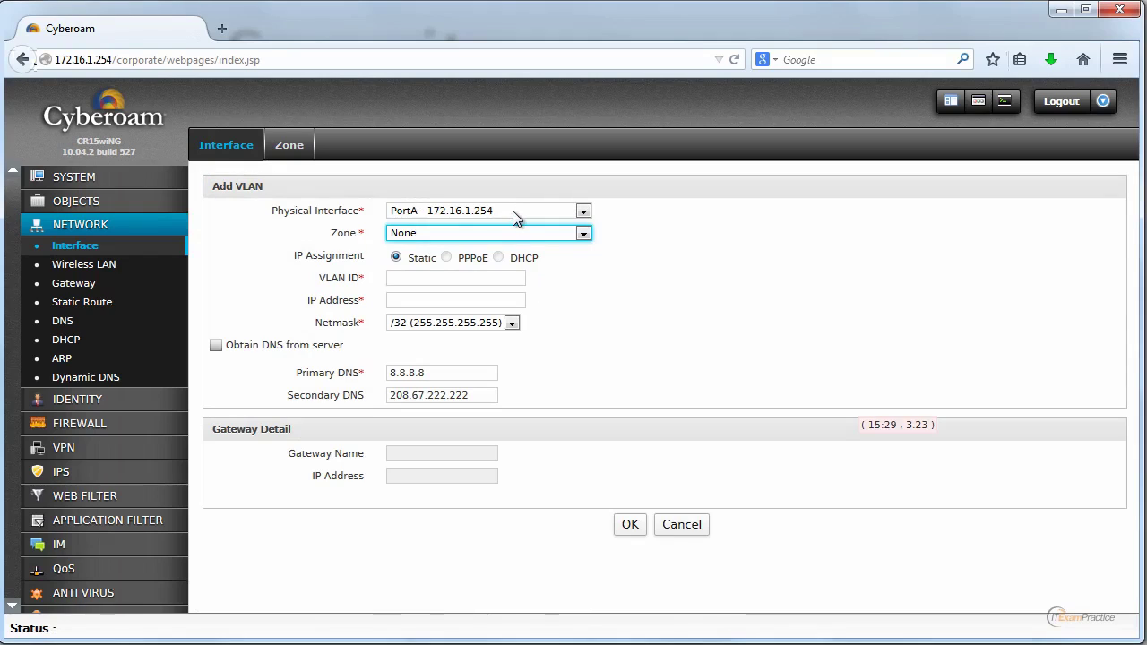
left_click(512, 216)
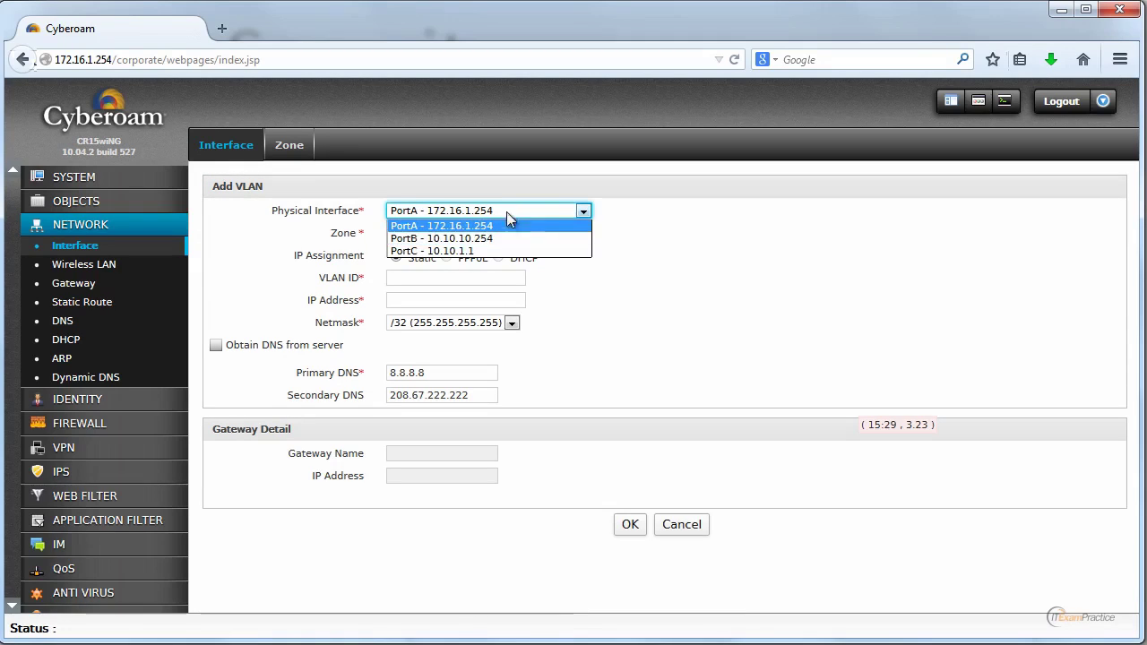
left_click(689, 278)
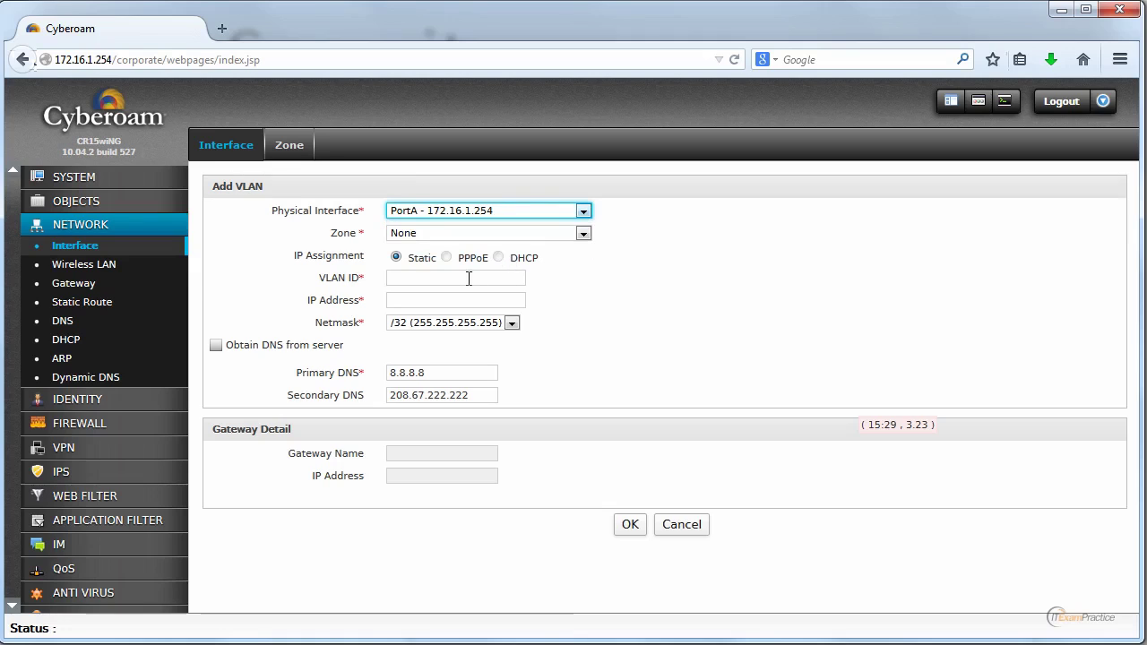
left_click(468, 278)
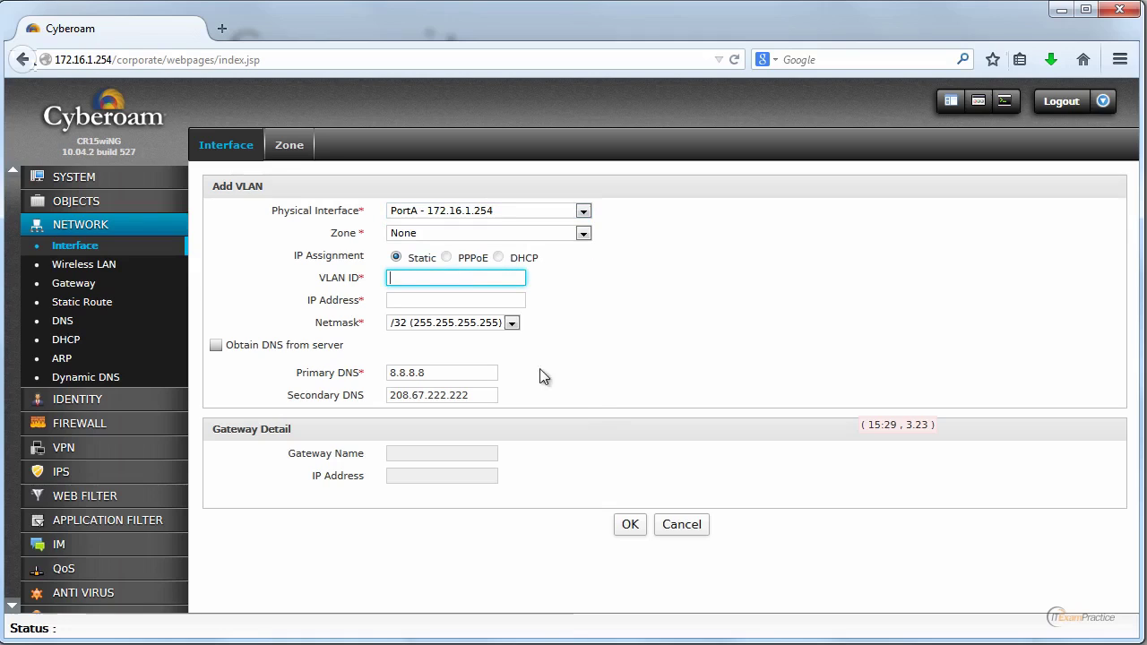
left_click(420, 301)
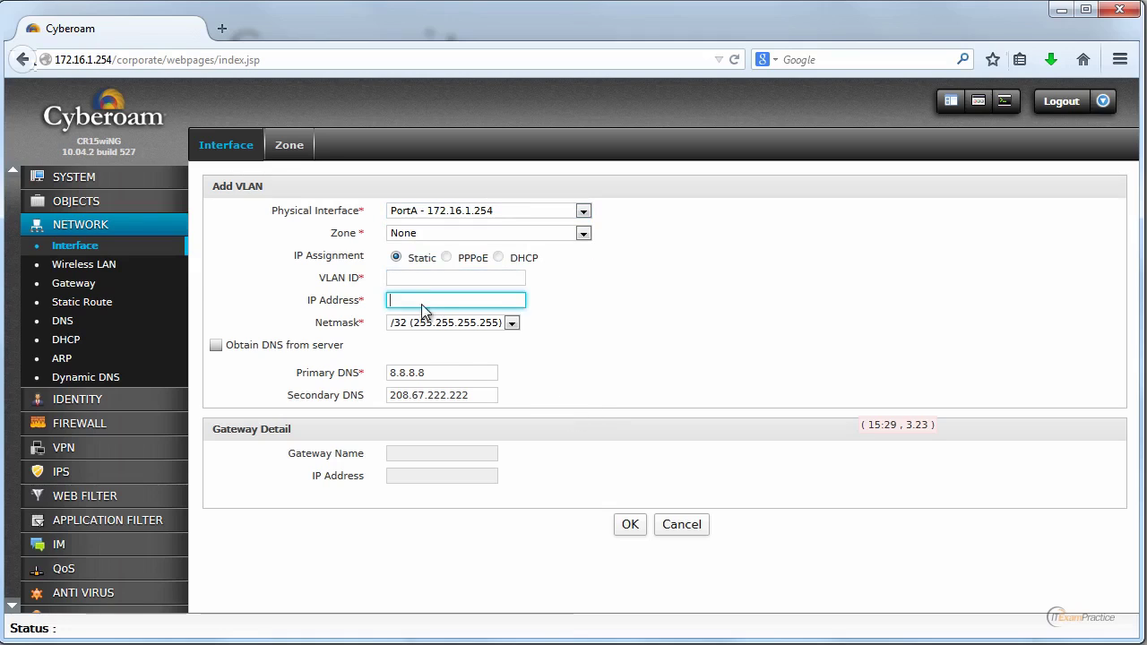
left_click(65, 245)
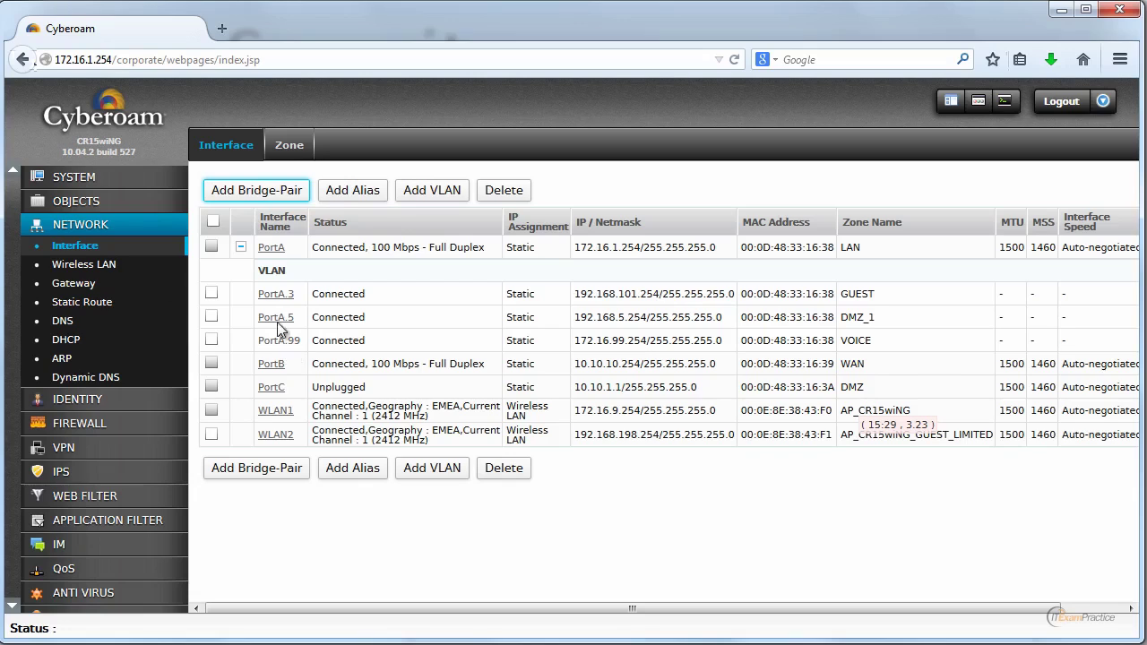
Step: Show the Wireless LAN Access Point list with WLAN1 and WLAN2, both using WPA2-PSK
left_click(98, 267)
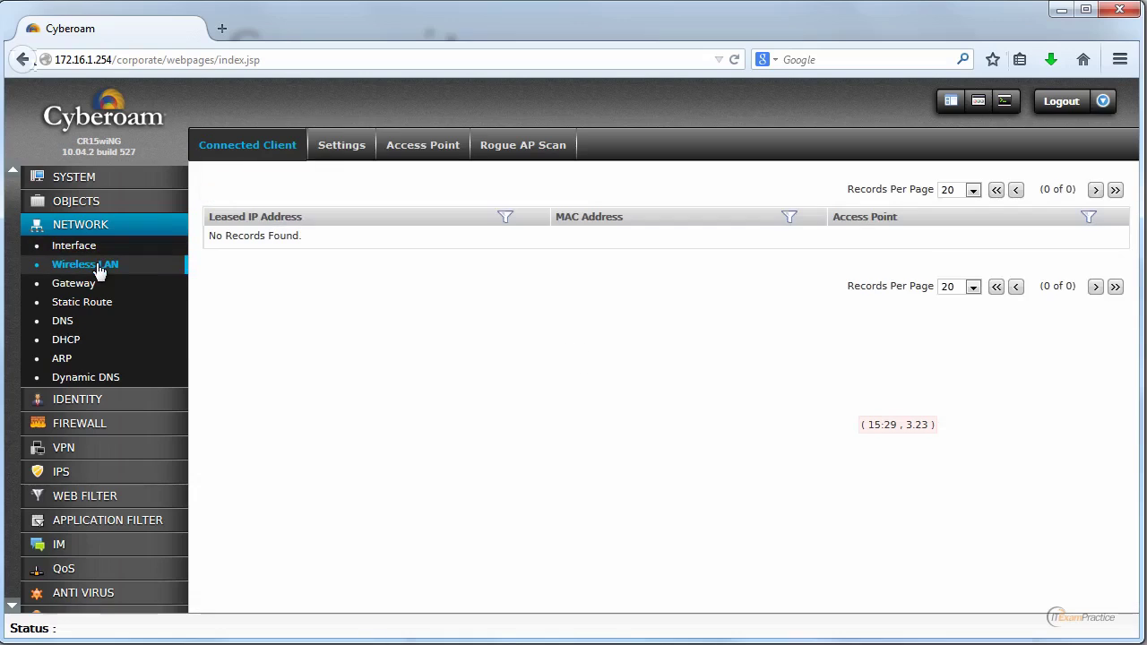
left_click(423, 145)
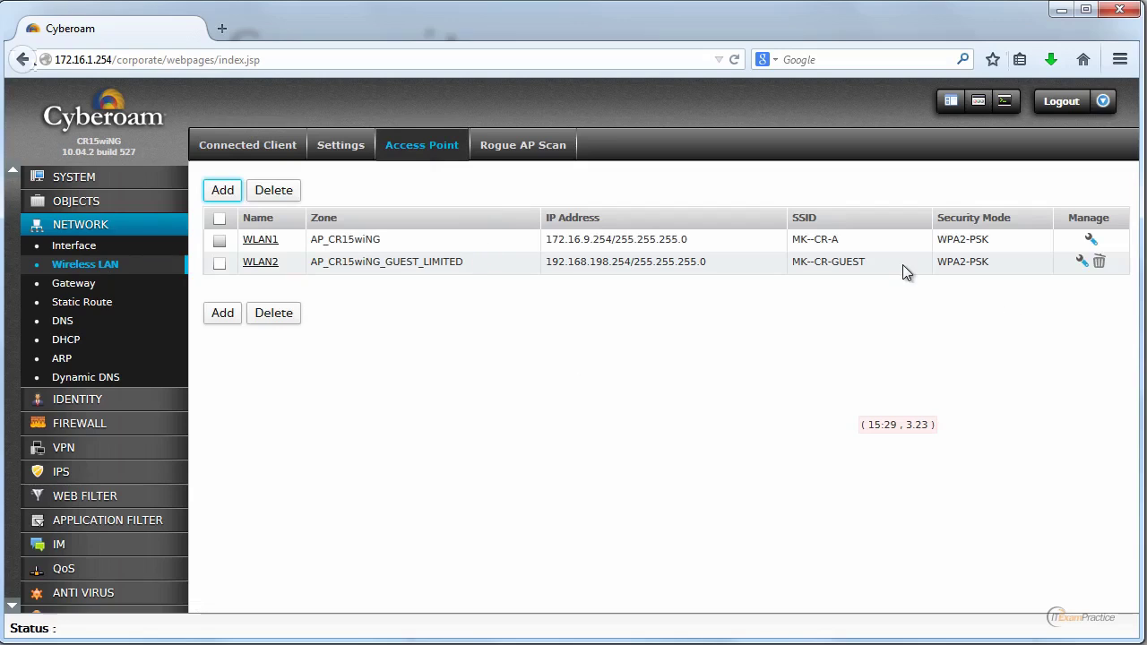
left_click_drag(902, 263, 800, 240)
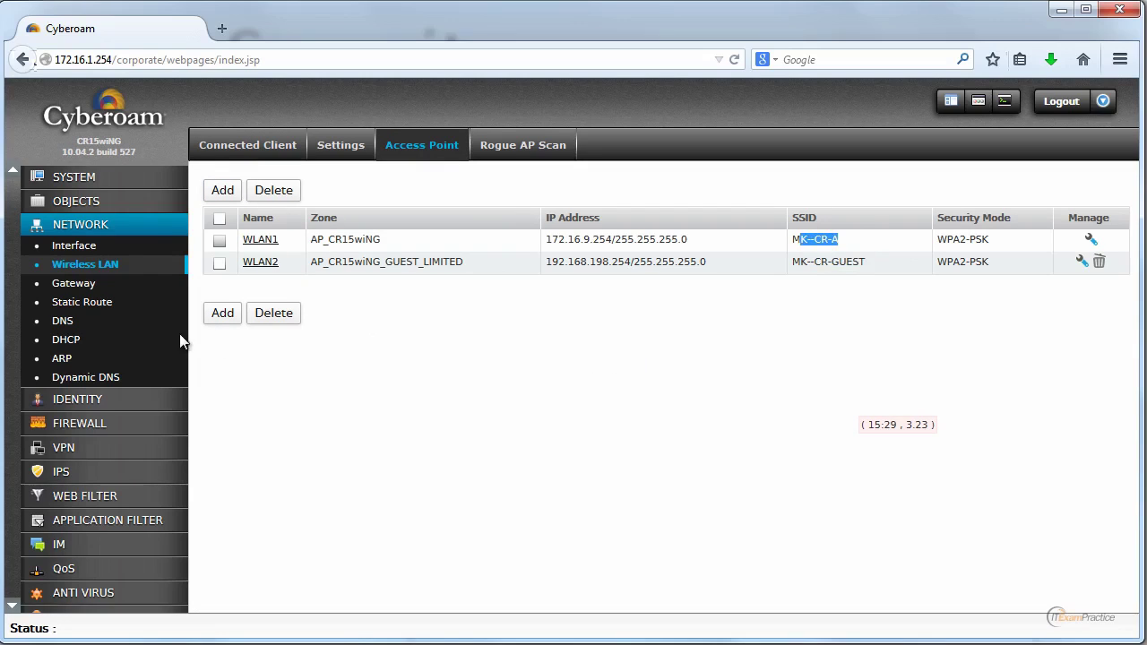
Step: Check gateway 10.10.10.254, then view the unicast route to 172.16.2.0/255.255.255.0 via 172.16.1.1
left_click(75, 285)
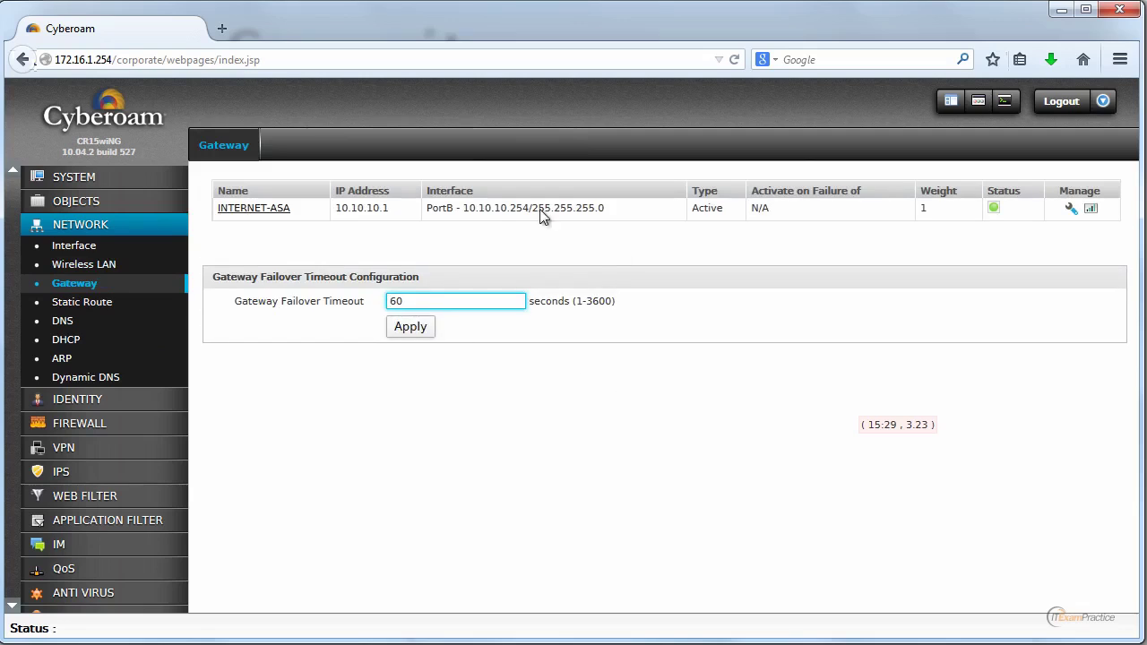
left_click_drag(464, 211, 529, 212)
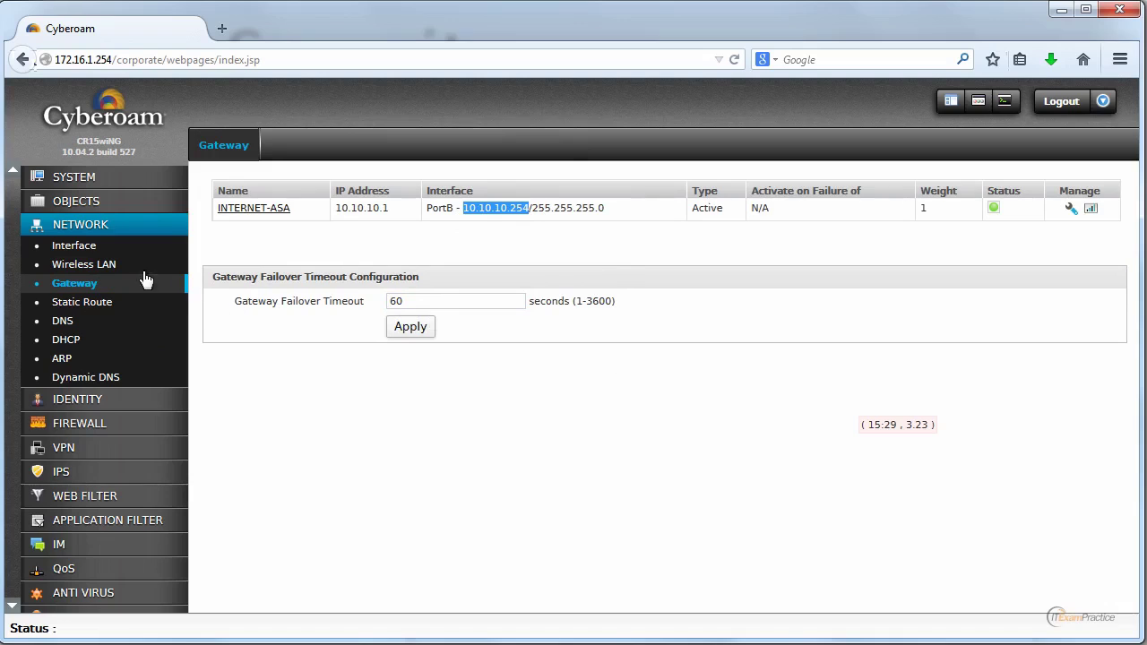
left_click(42, 304)
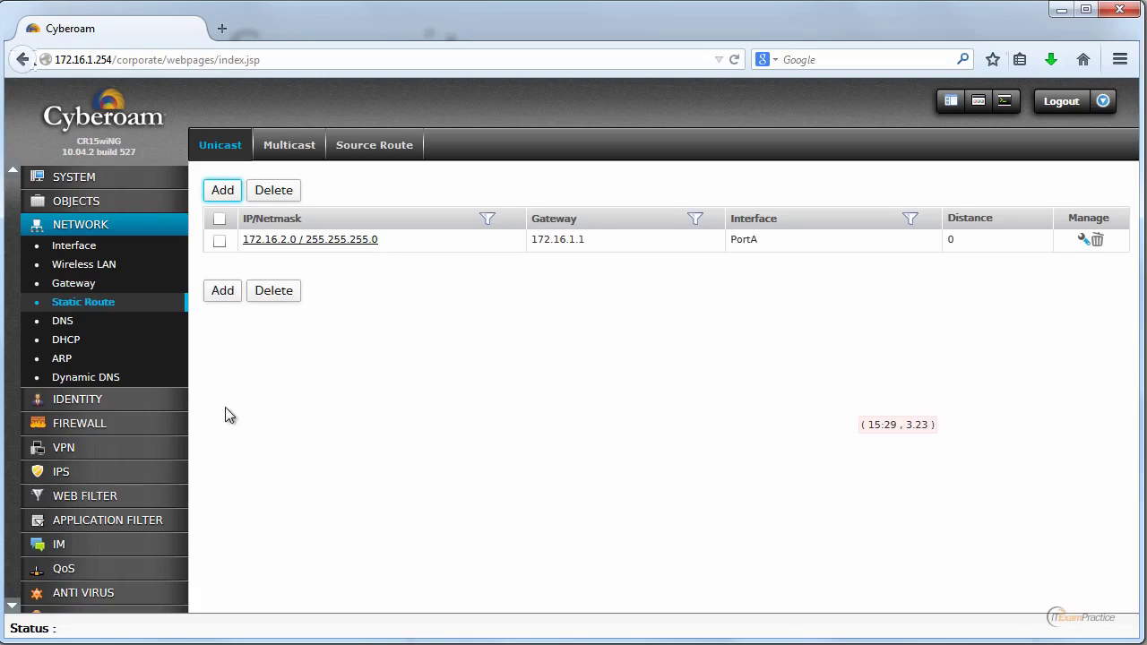
Step: Show the empty DHCP Relay list and highlight the note that relay and server cannot coexist
left_click(89, 346)
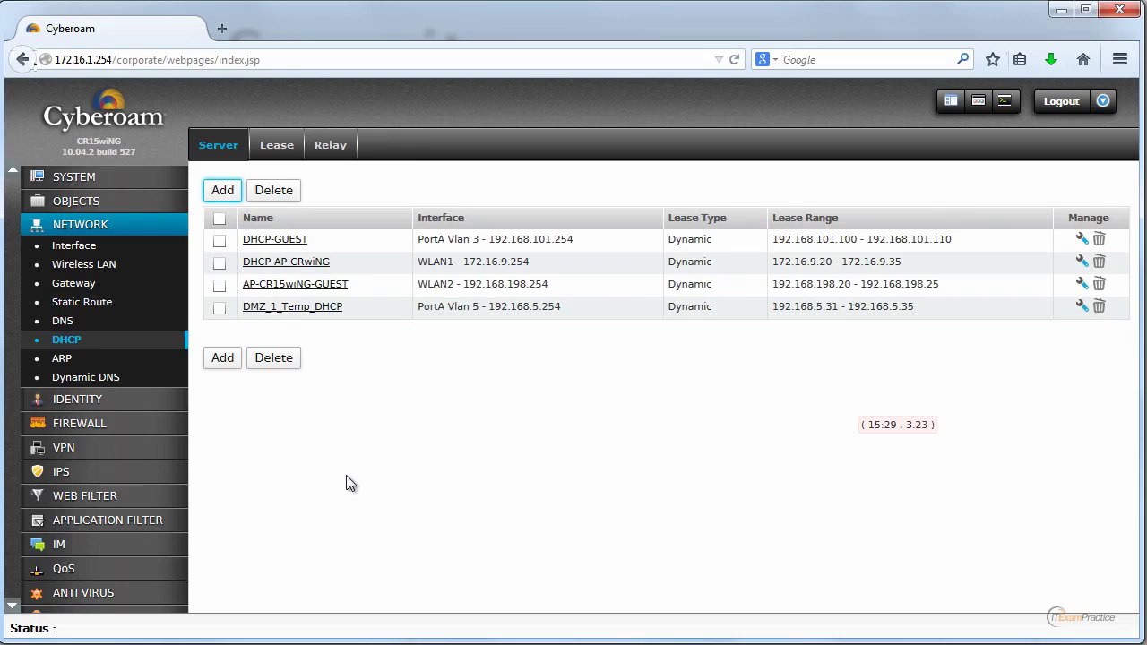
left_click(339, 149)
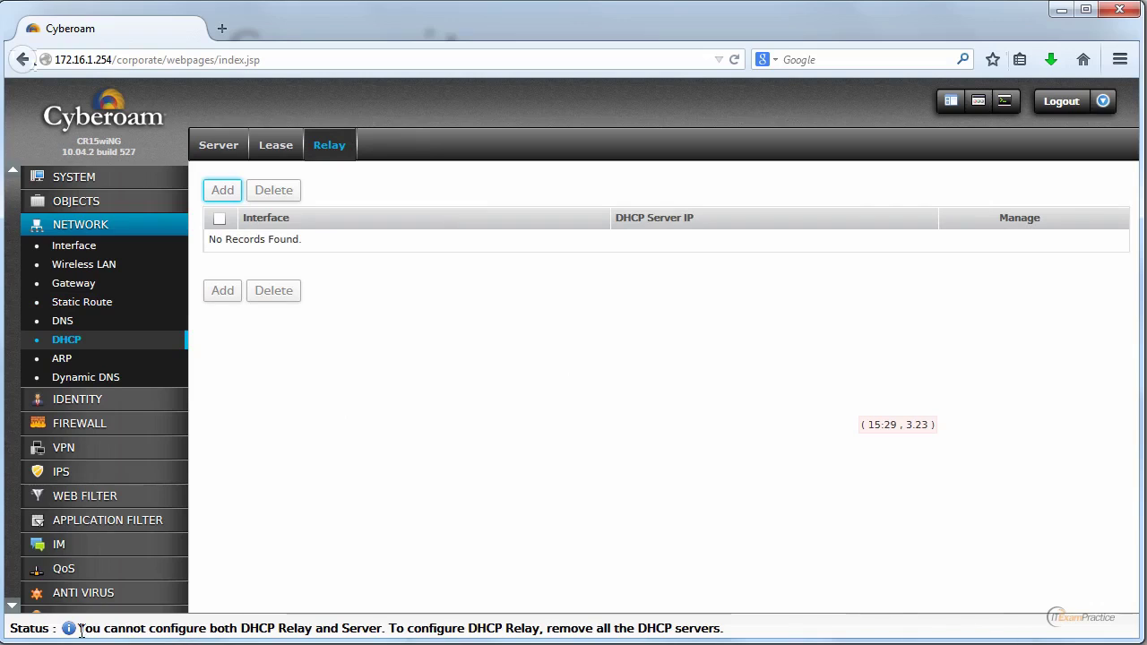
left_click_drag(79, 629, 588, 635)
left_click(588, 633)
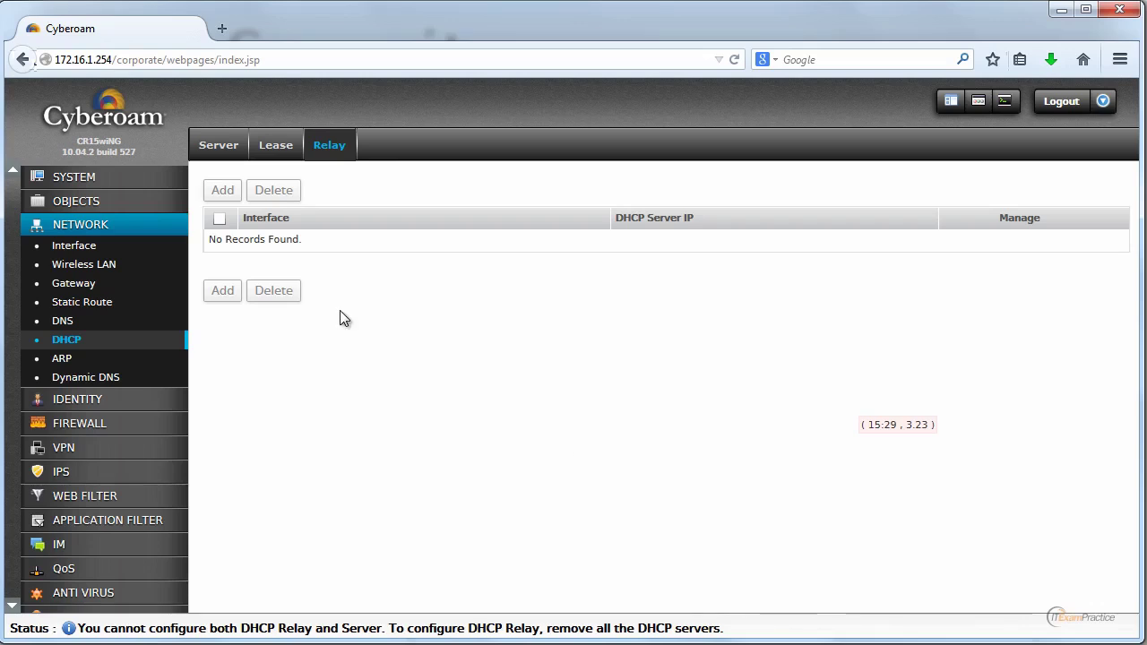
Step: Browse Dynamic DNS and Authentication, then view the four identity groups including GUEST-WIFI-GROUP
left_click(106, 380)
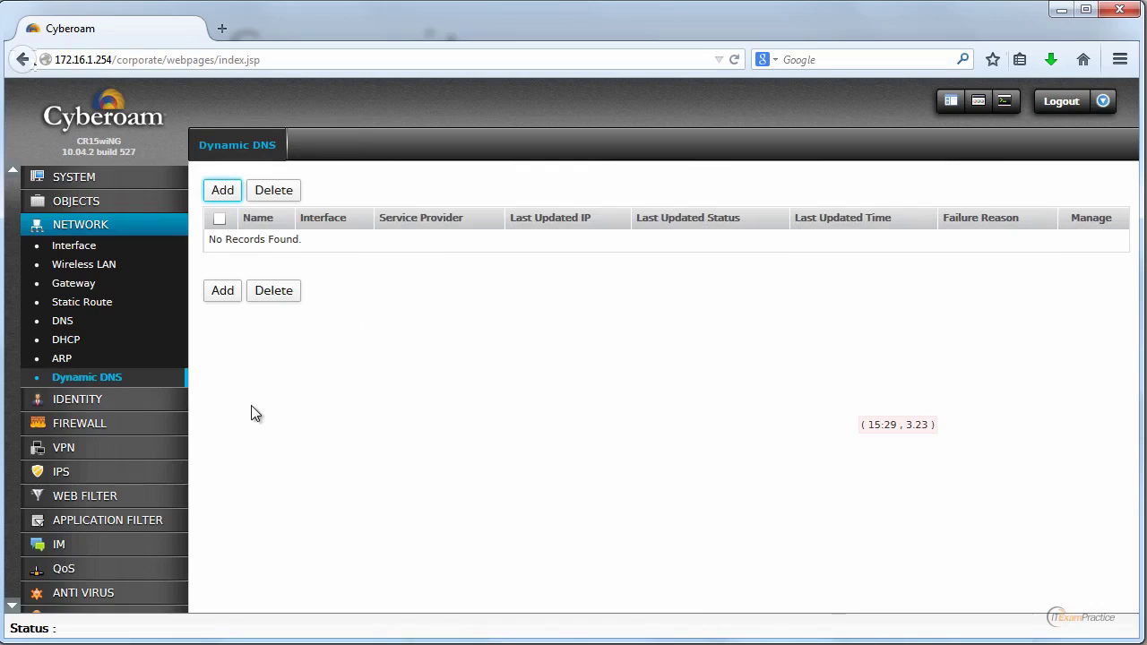
left_click(95, 403)
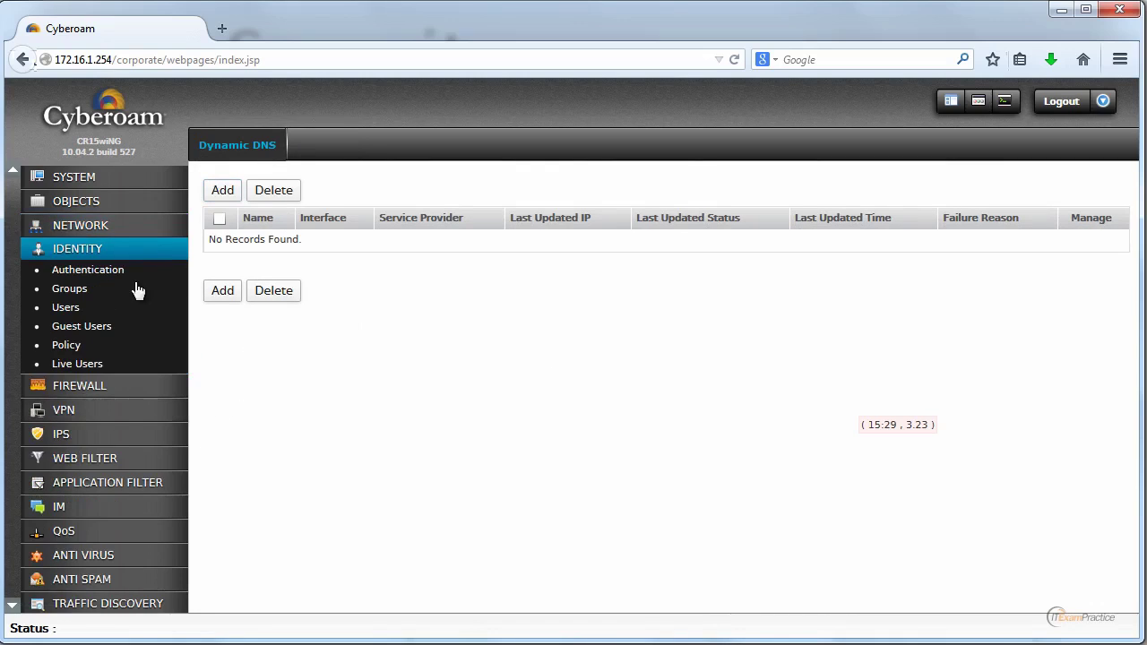
left_click(98, 274)
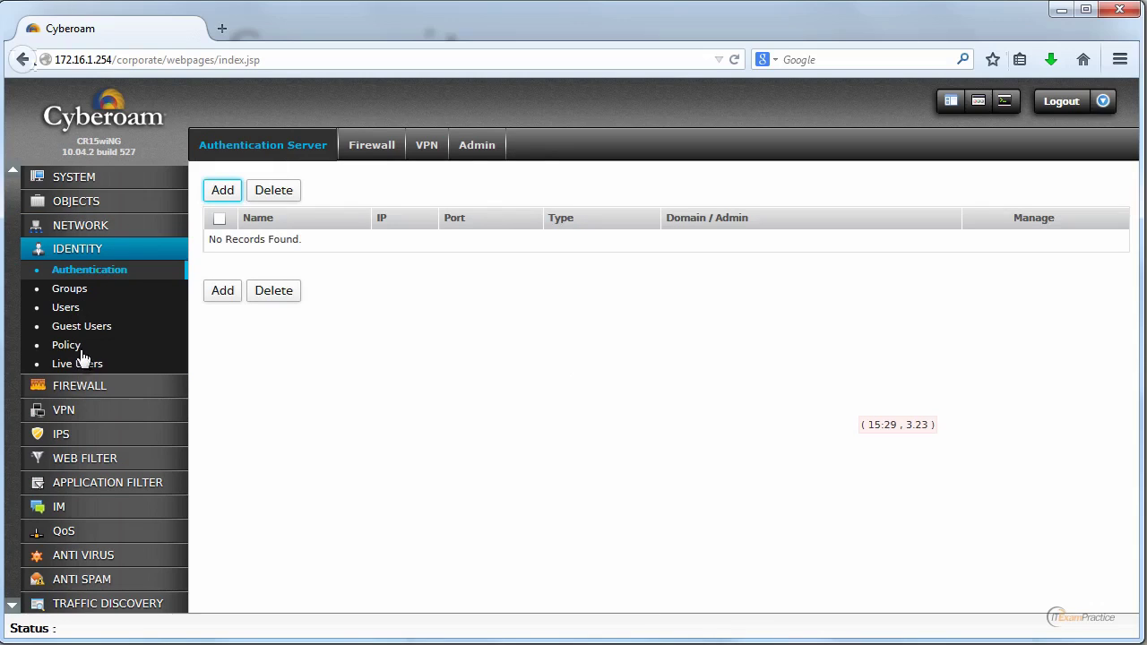
left_click(82, 291)
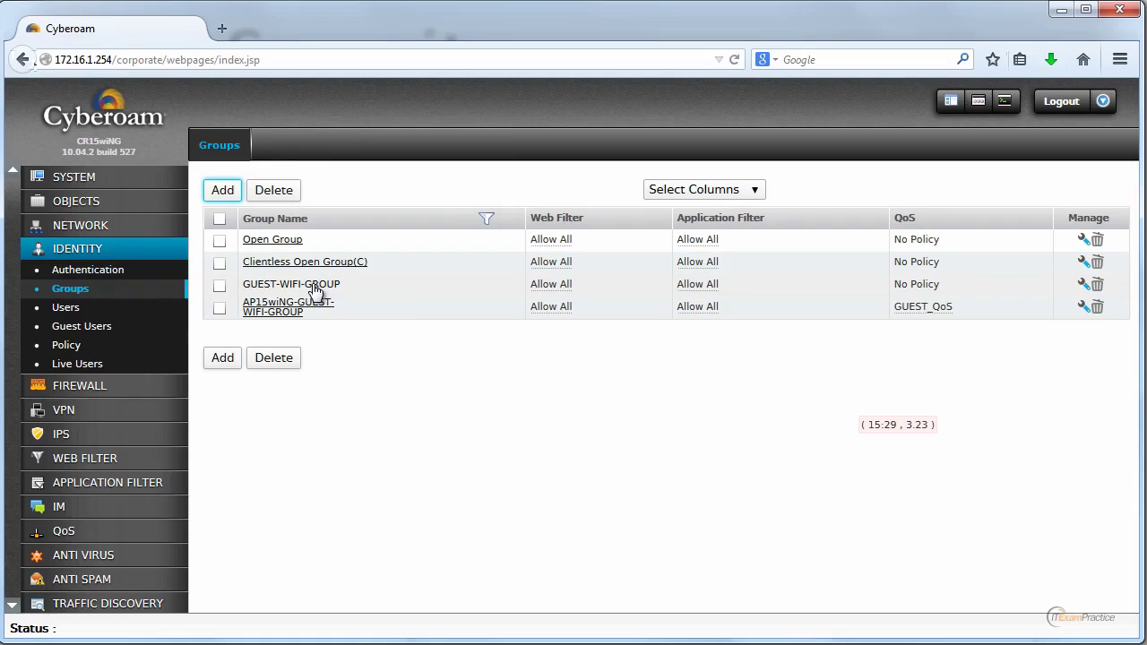
left_click(80, 389)
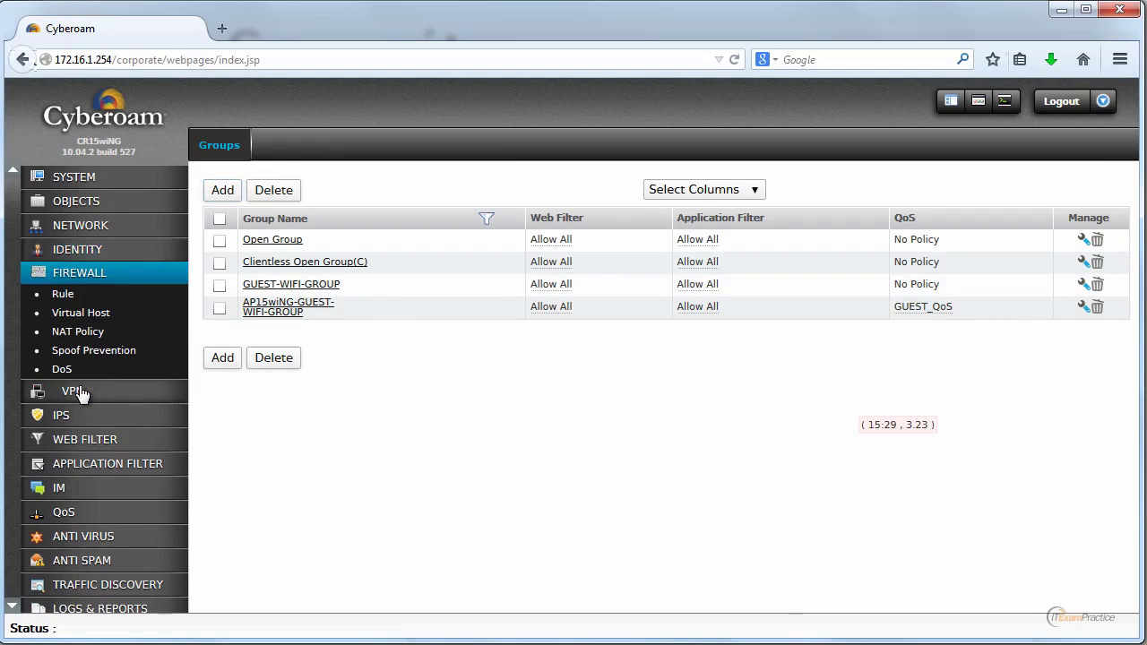
Step: Open the LAN2WAN rule in the LAN - WAN group and scroll through its accept, no-NAT settings
left_click(67, 295)
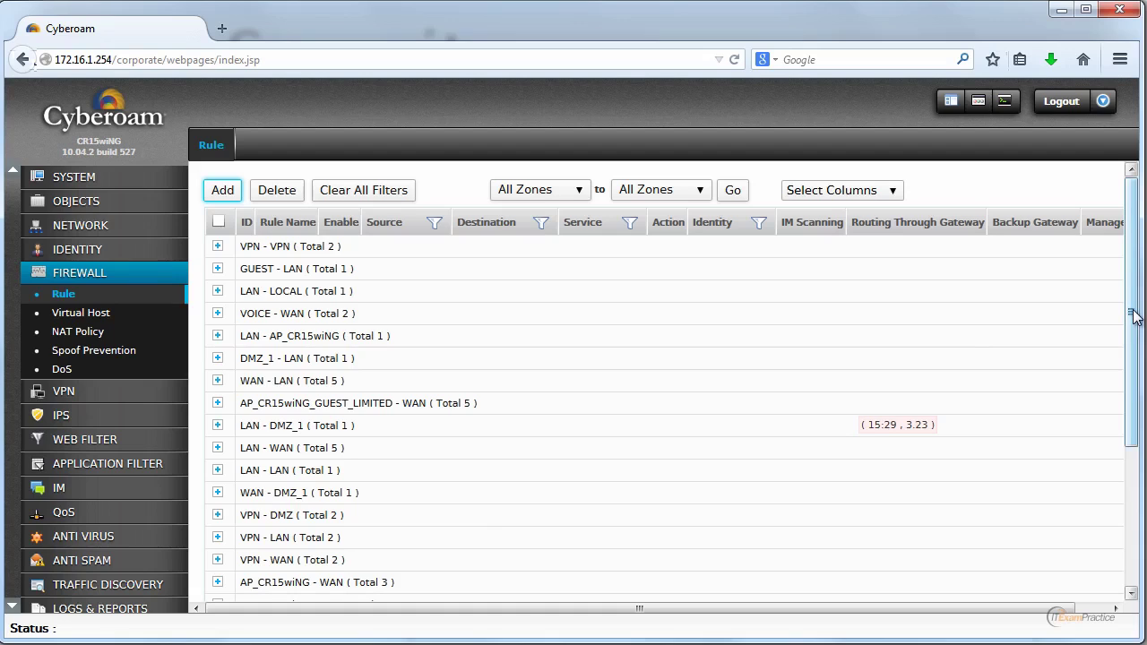
left_click_drag(1133, 316, 1133, 247)
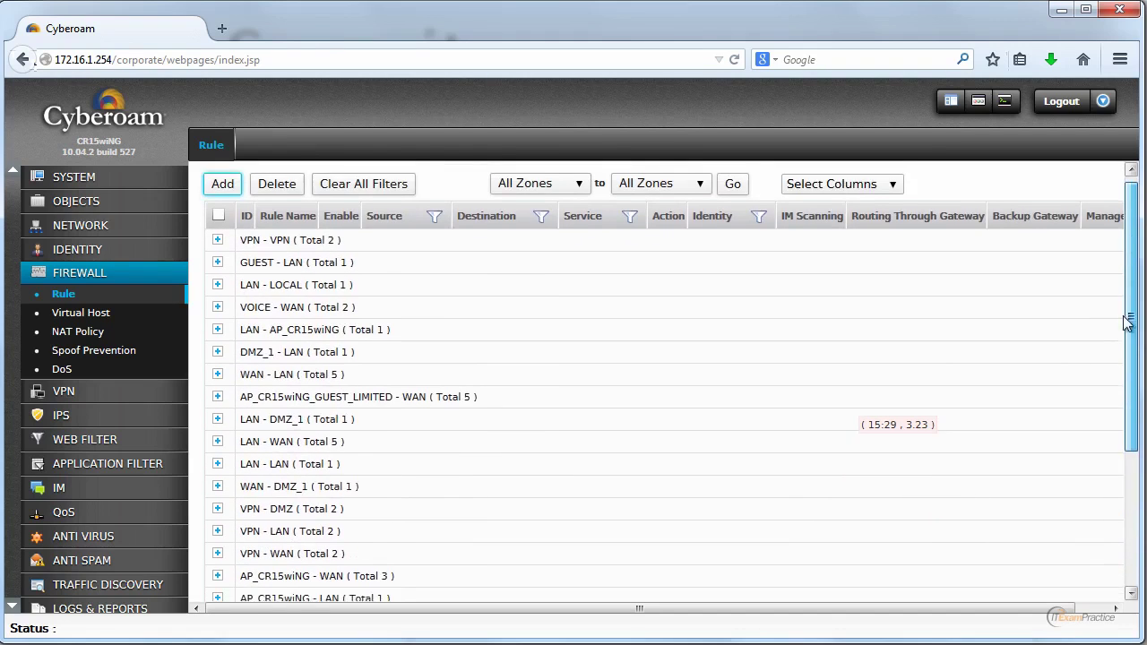
scroll(1120, 391, "down", 3)
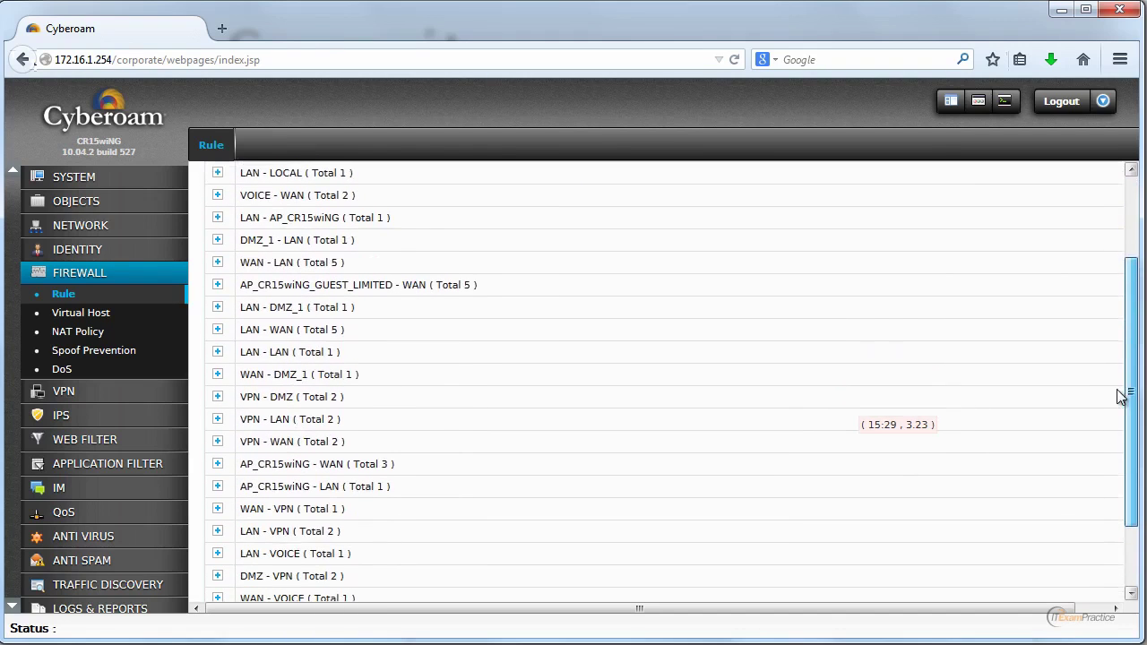
left_click(218, 330)
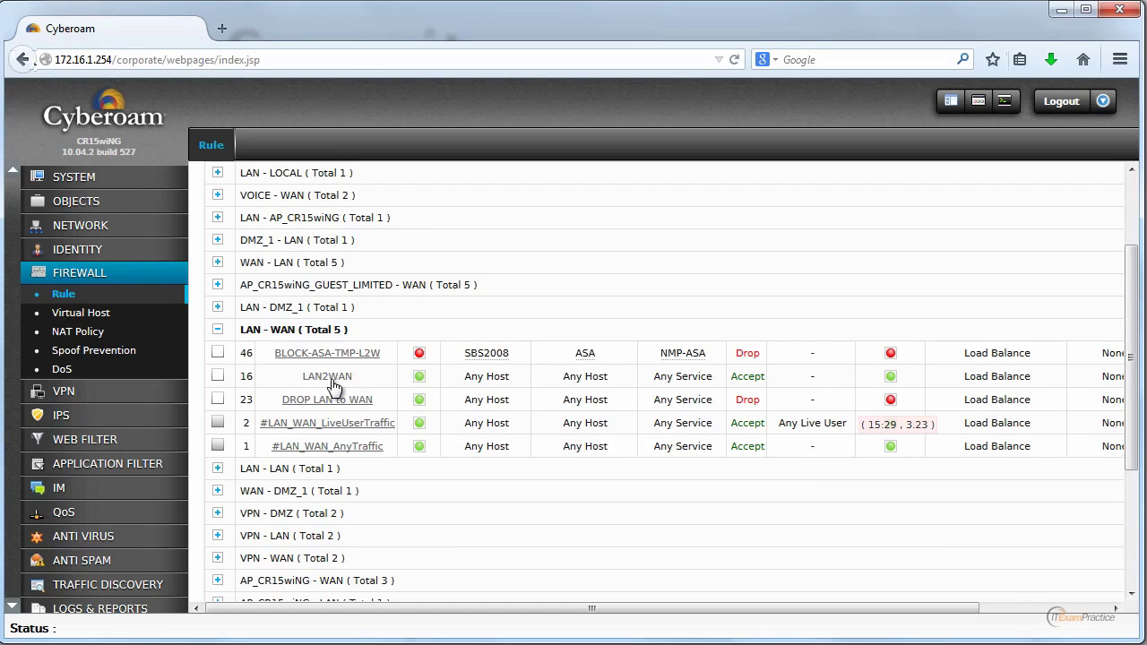
left_click(331, 381)
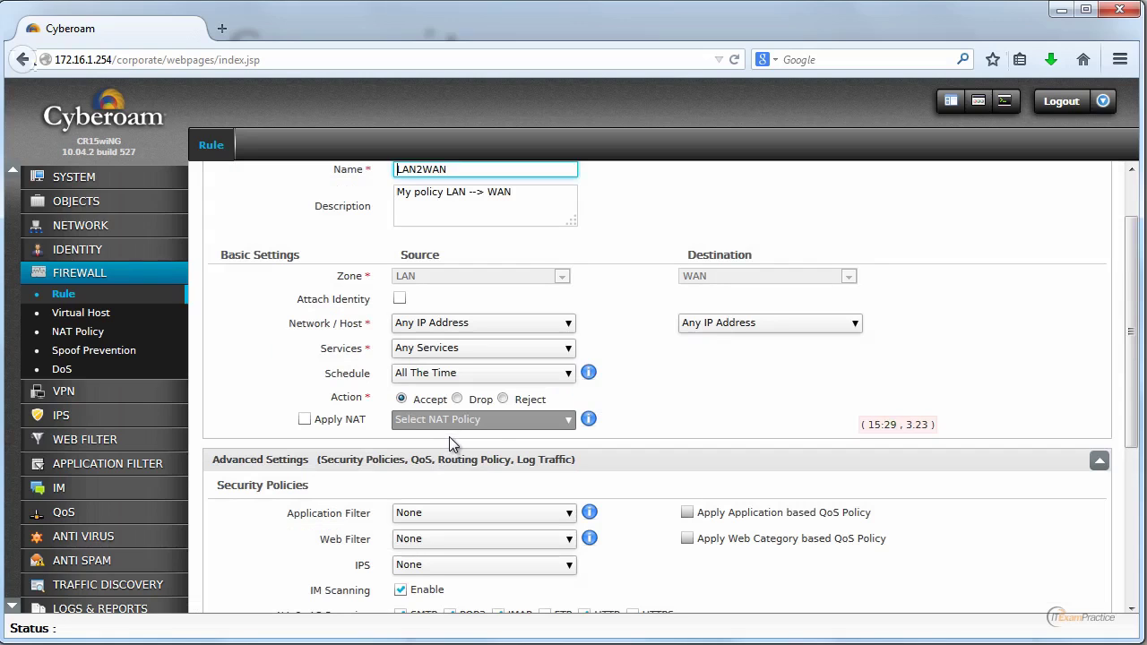
left_click_drag(1138, 291, 1137, 376)
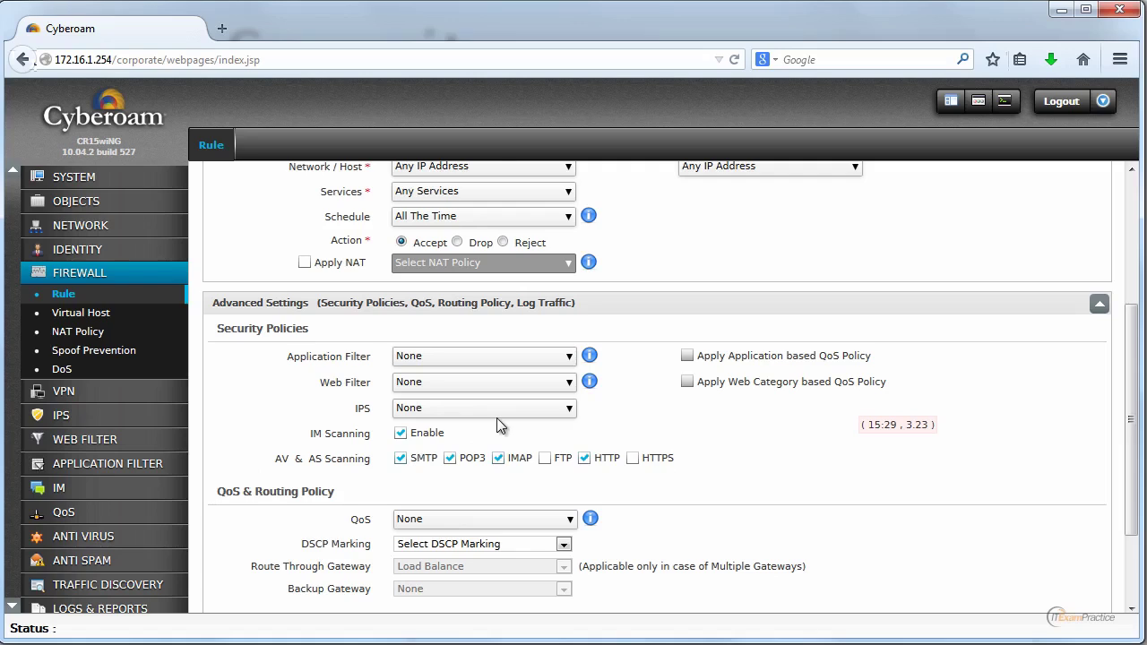
Step: Open the WAN-LAN-IPS rule in the WAN - LAN group and scroll to IPS generalpolicy
left_click(68, 292)
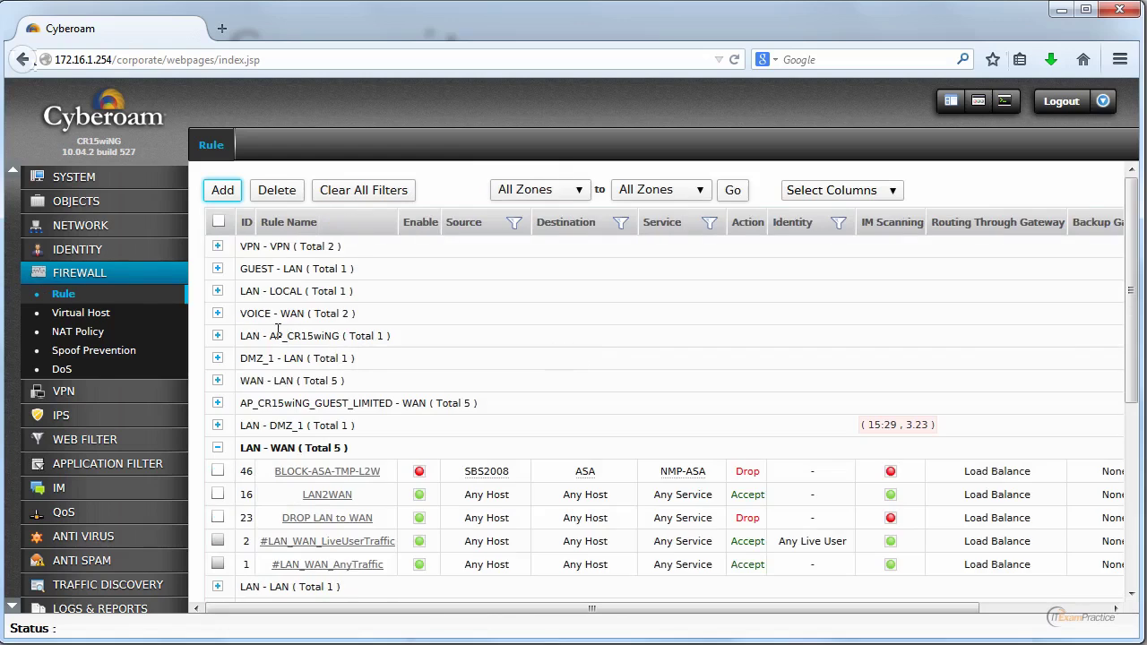
left_click(217, 447)
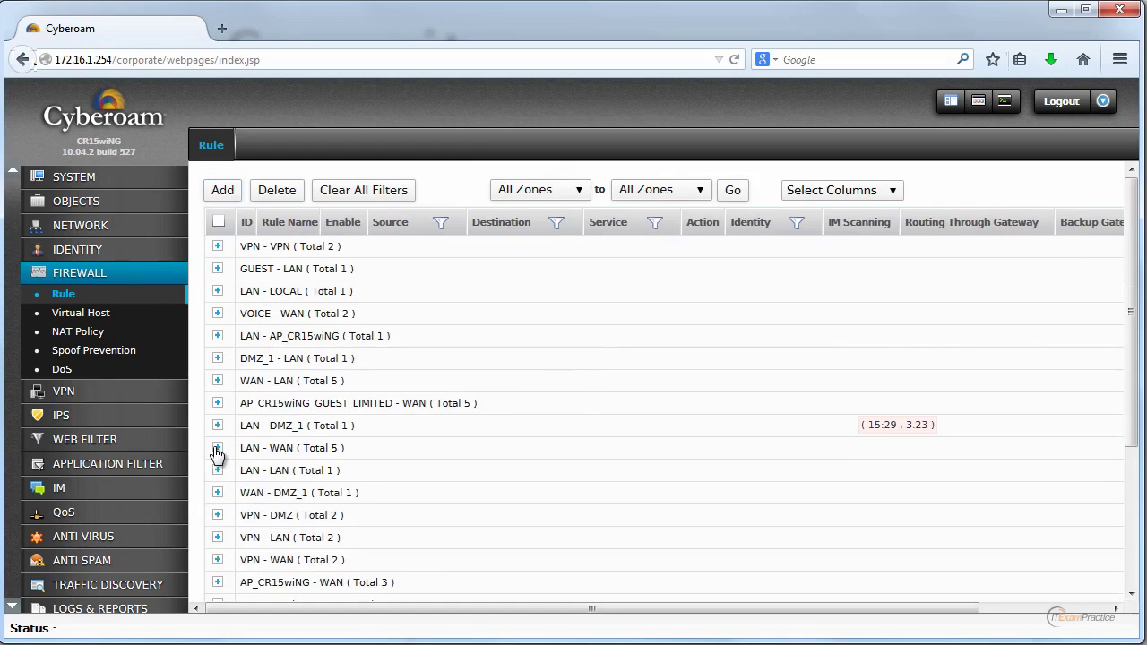
left_click(217, 380)
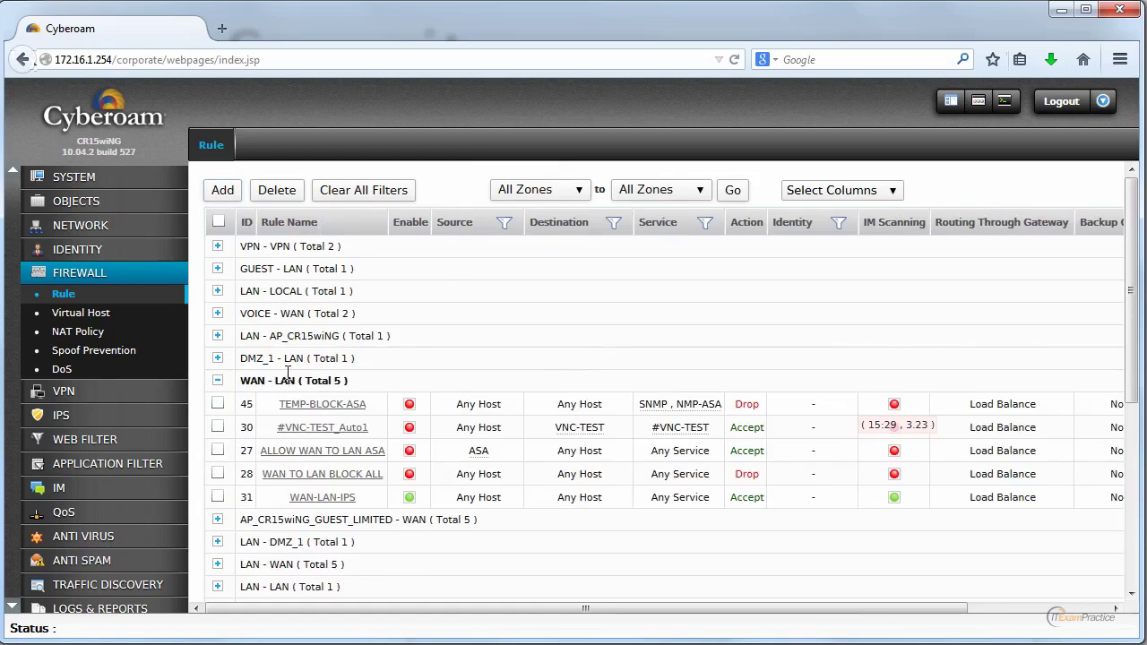
left_click(321, 497)
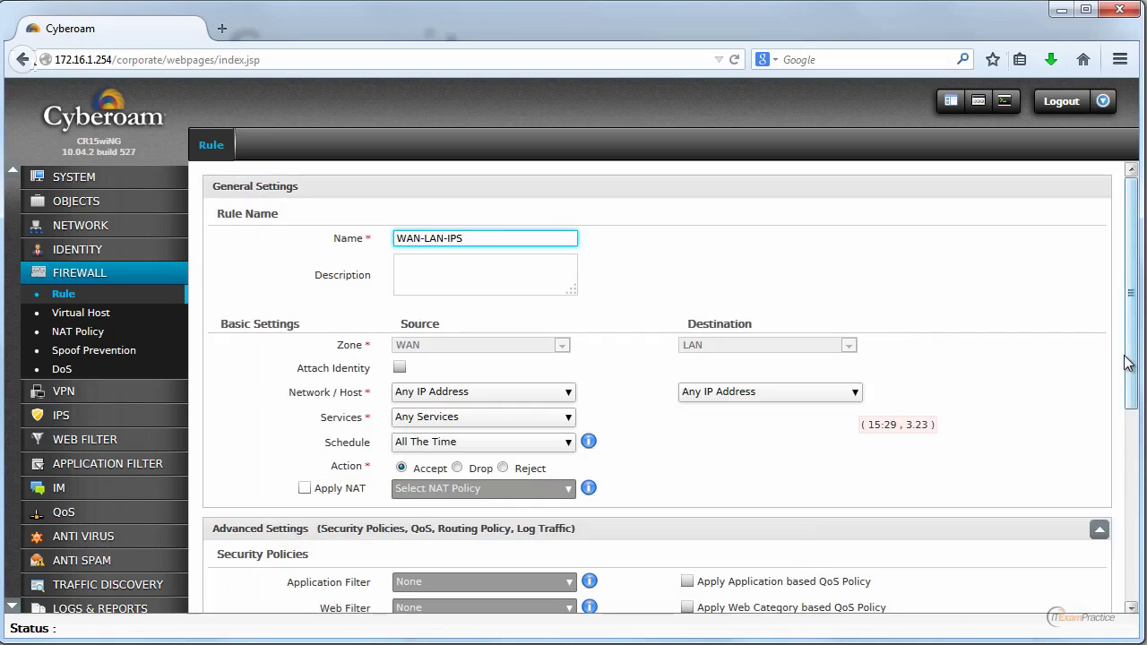
left_click_drag(1131, 363, 1133, 513)
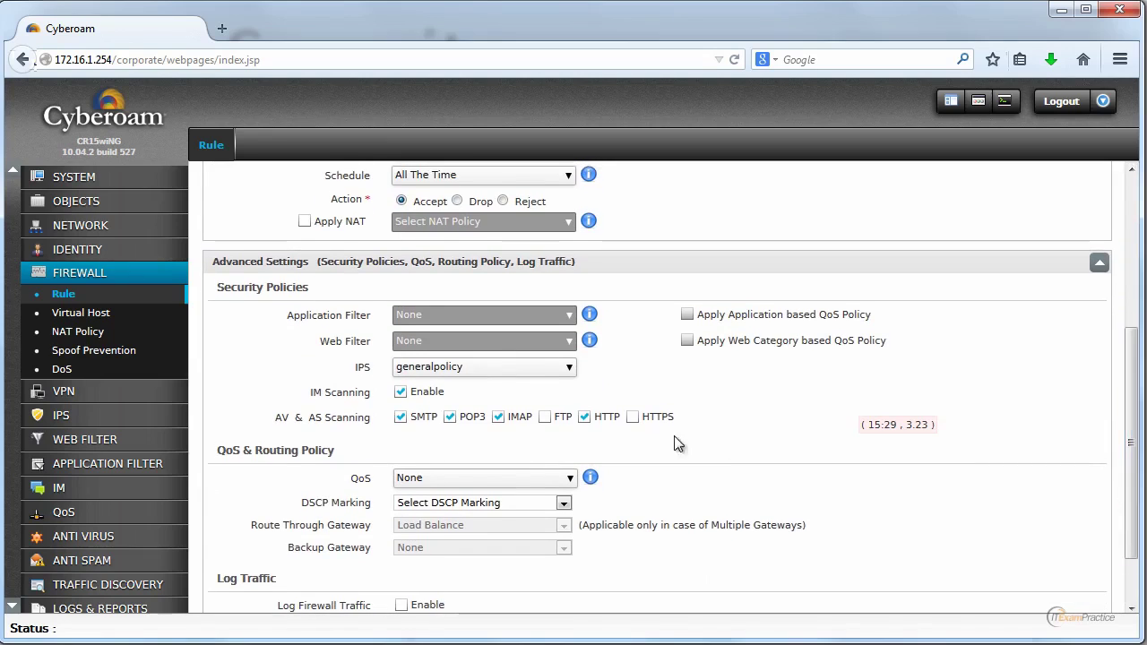
Step: View the Virtual Host list, then the NAT Policy list with its MASQ policy
left_click(100, 319)
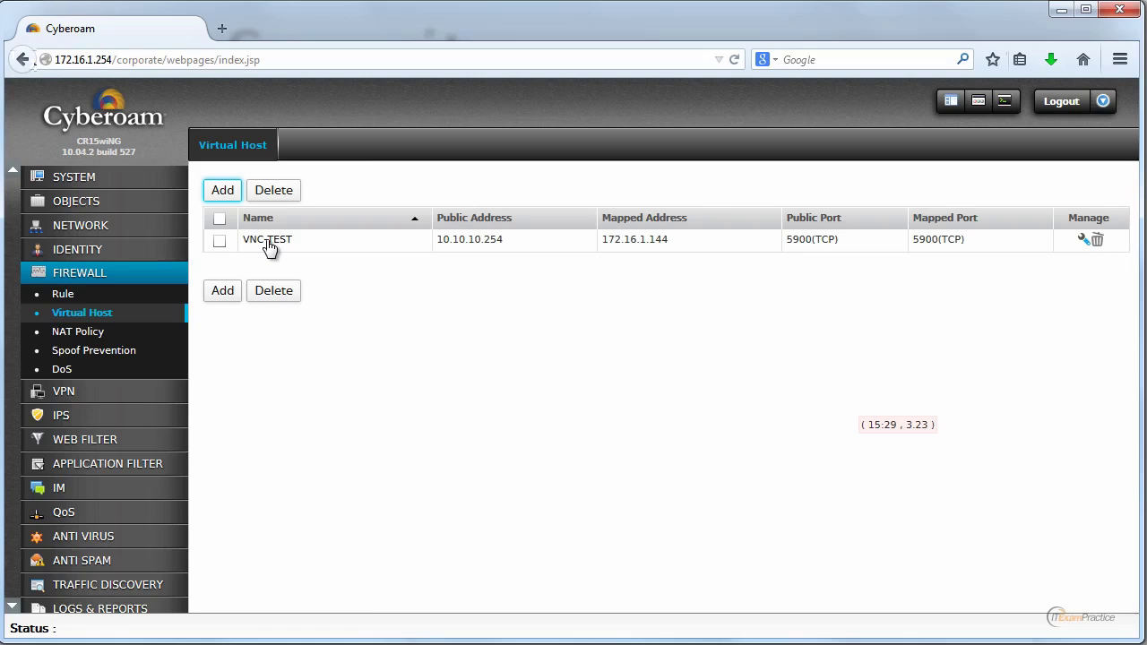
left_click(71, 340)
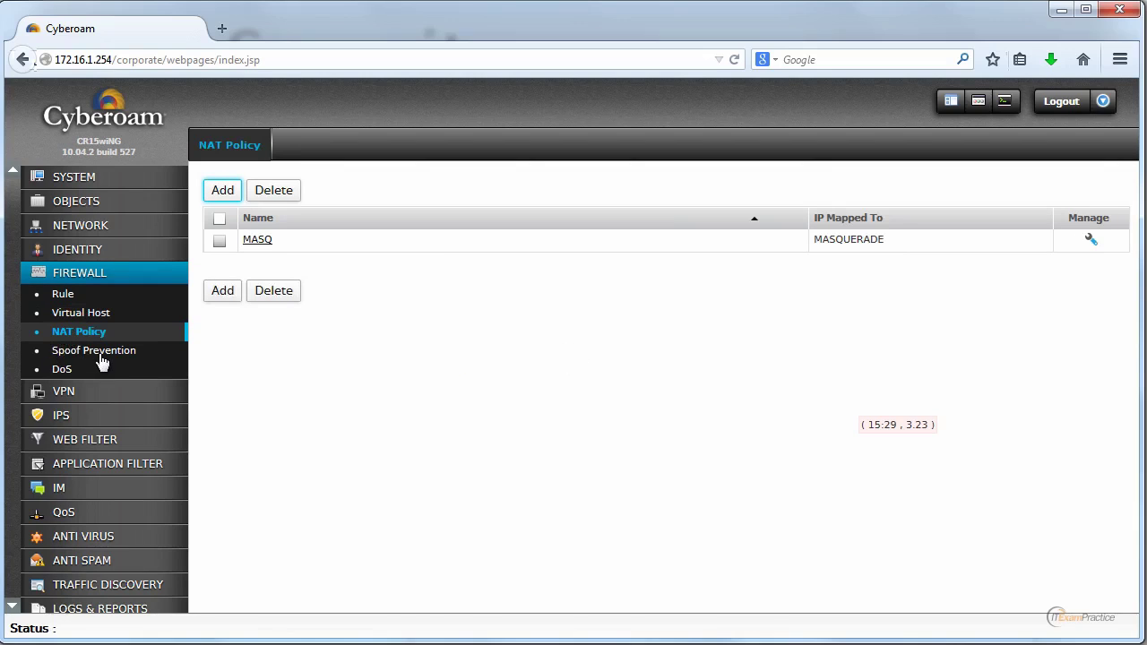
Step: Show the Spoof Prevention General Settings, with IP Spoofing enabled on all zones except WAN
left_click(100, 354)
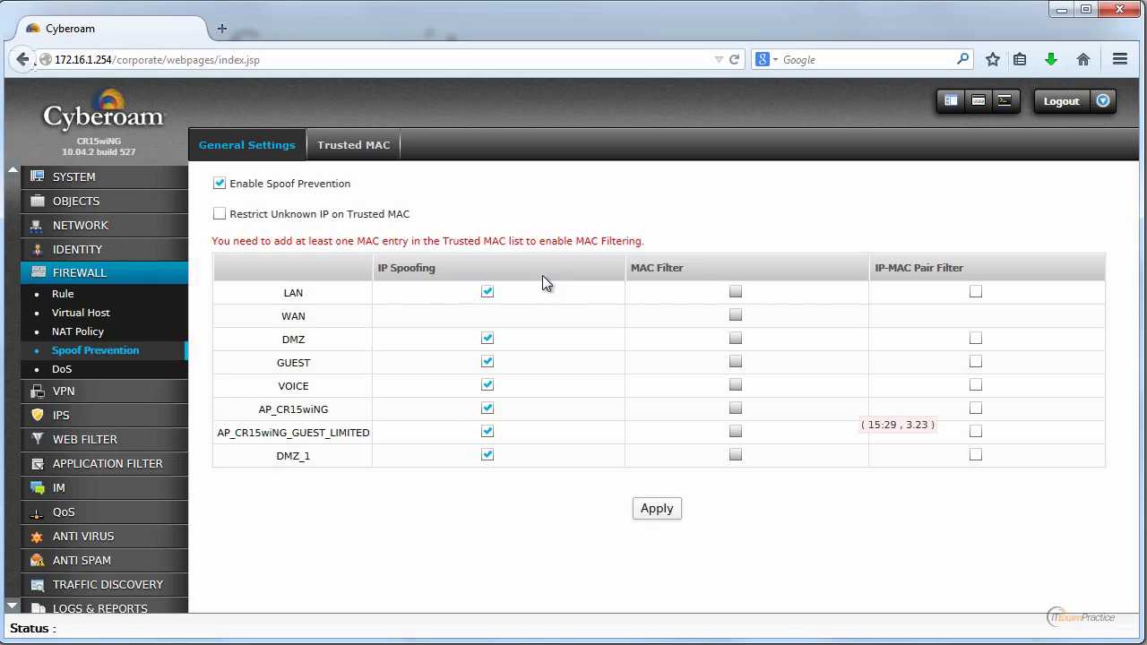
Step: Open the DoS settings listing SYN, UDP, TCP and ICMP flood rate limits
left_click(57, 369)
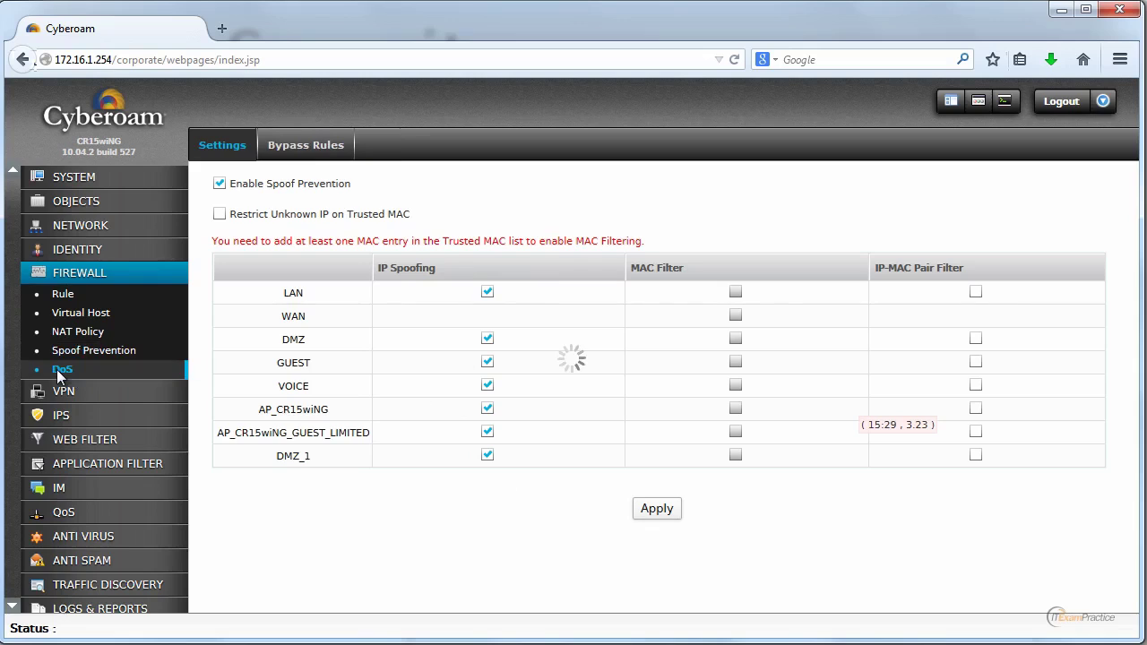